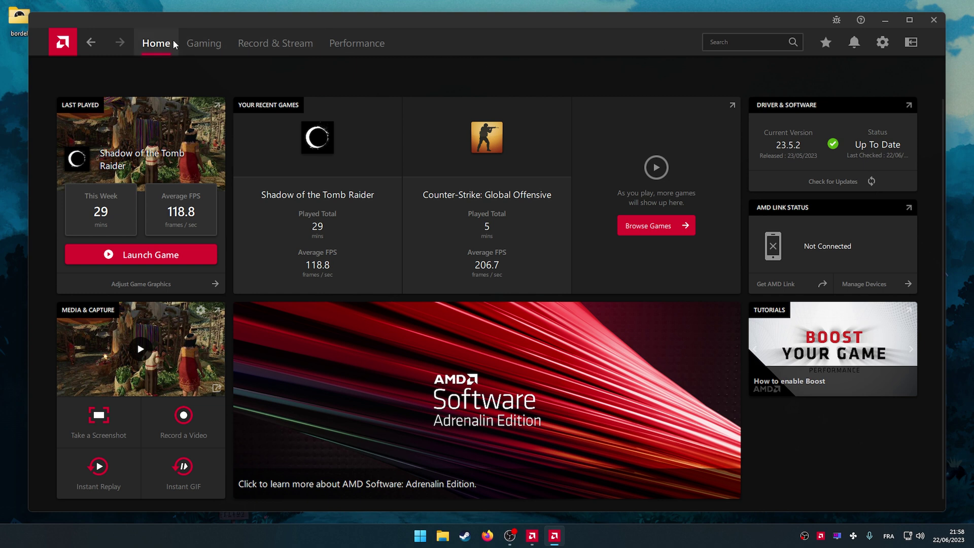
# Switch to the AMD Software installer and look through the installation types offered under its additional options
pyautogui.click(885, 21)
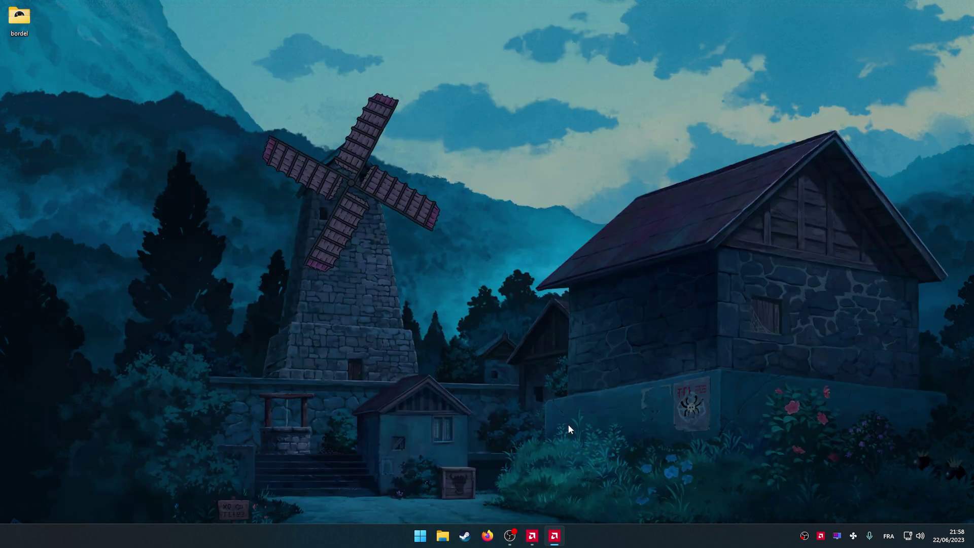
pyautogui.click(532, 536)
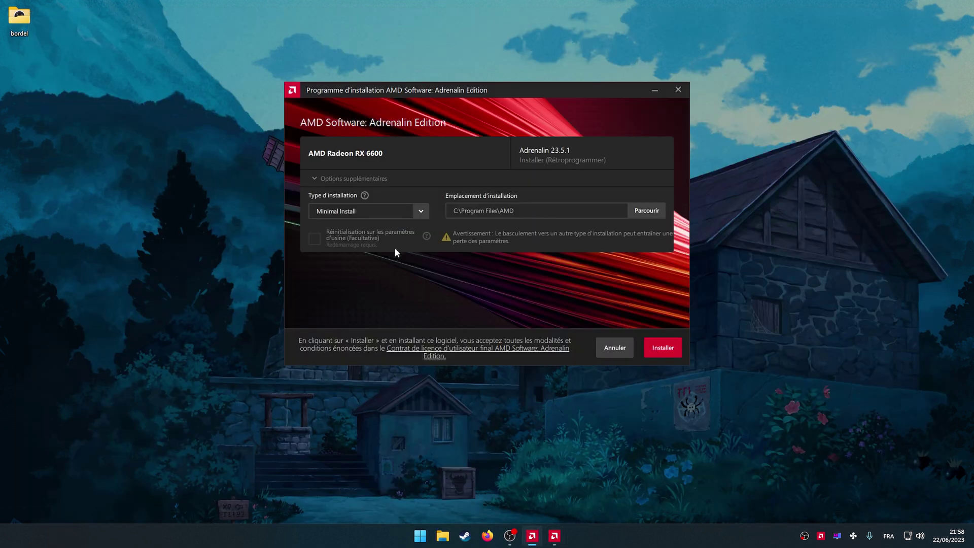
pyautogui.click(312, 178)
pyautogui.click(312, 178)
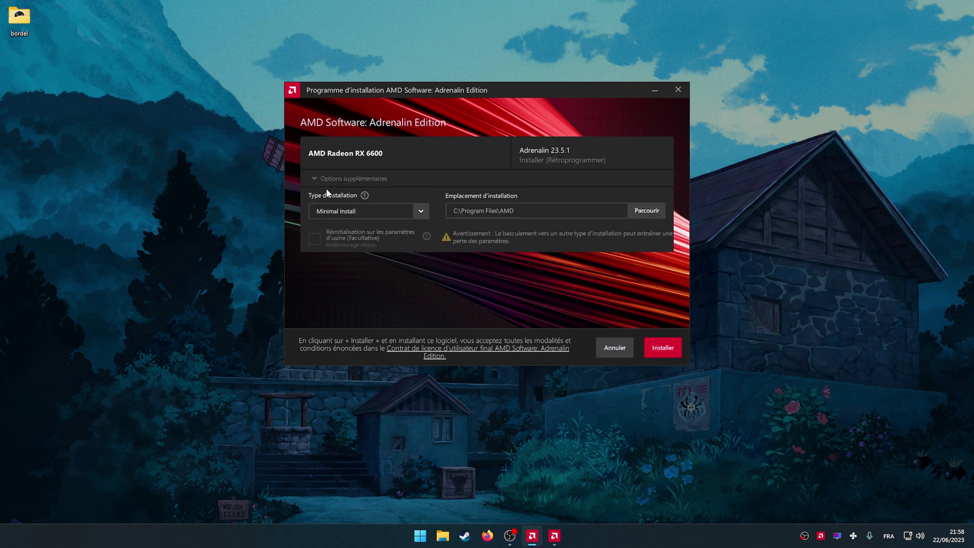
pyautogui.click(400, 211)
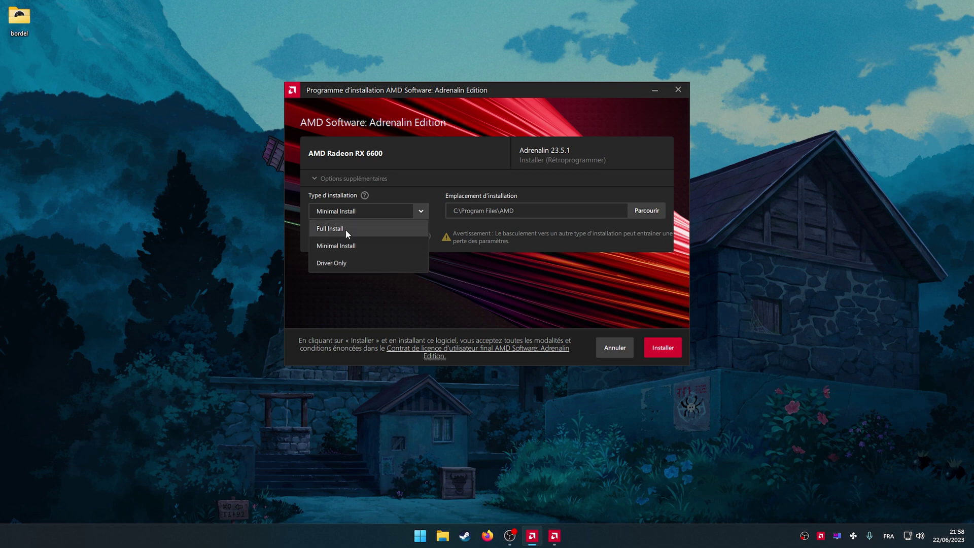
# Check the AMD Software window briefly, return to the installer and choose Minimal Install as the installation type
pyautogui.click(555, 536)
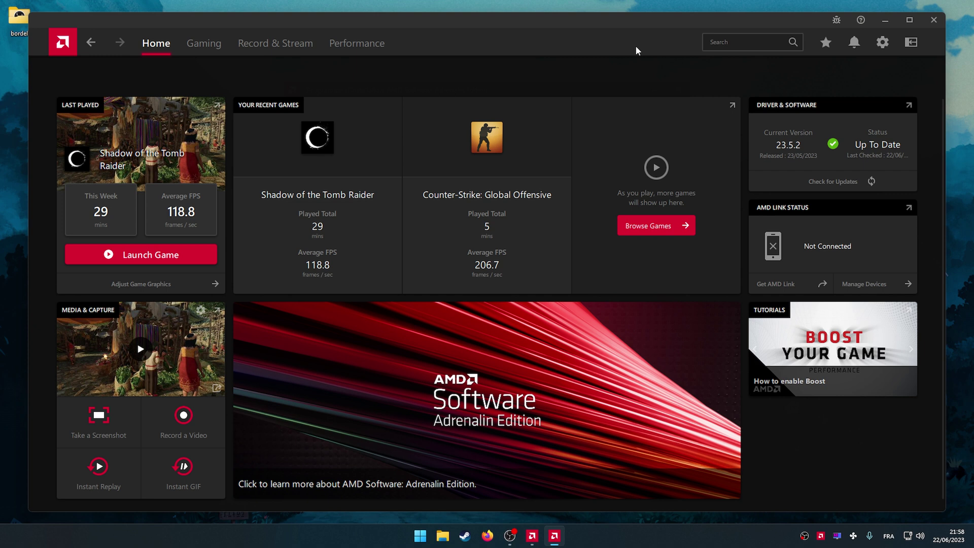
pyautogui.click(885, 20)
pyautogui.click(382, 215)
pyautogui.click(361, 245)
# Switch to AMD Software and look through its System, Graphics and Performance settings pages
pyautogui.click(555, 536)
pyautogui.click(874, 53)
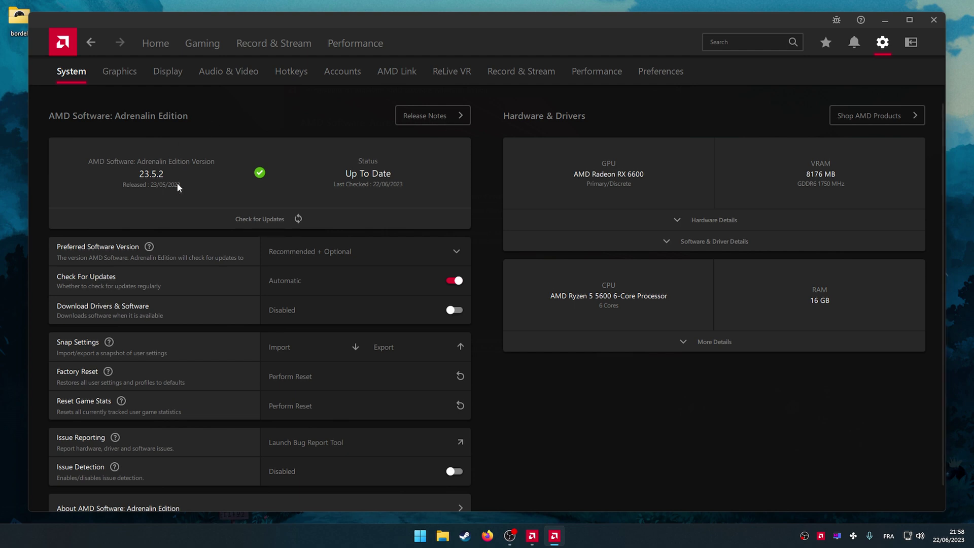
pyautogui.click(116, 71)
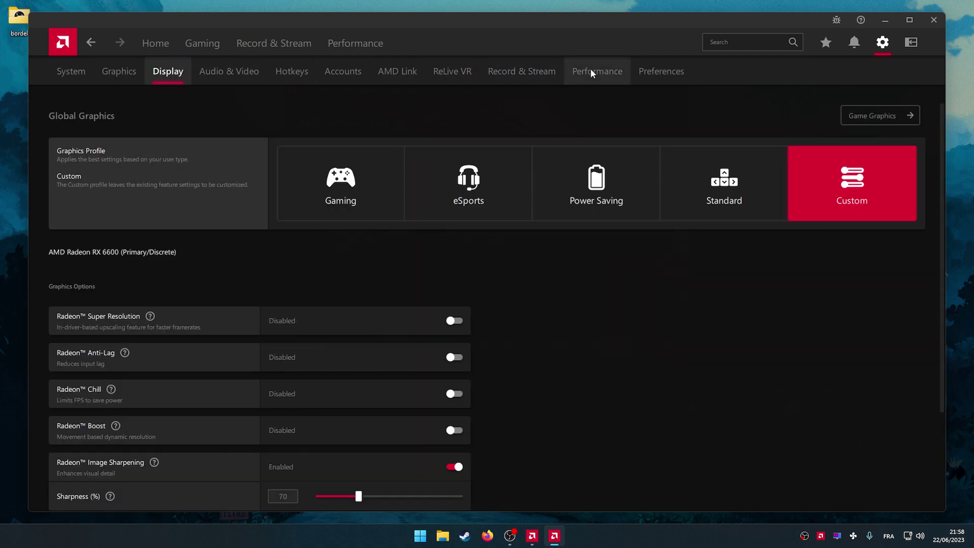
pyautogui.click(591, 70)
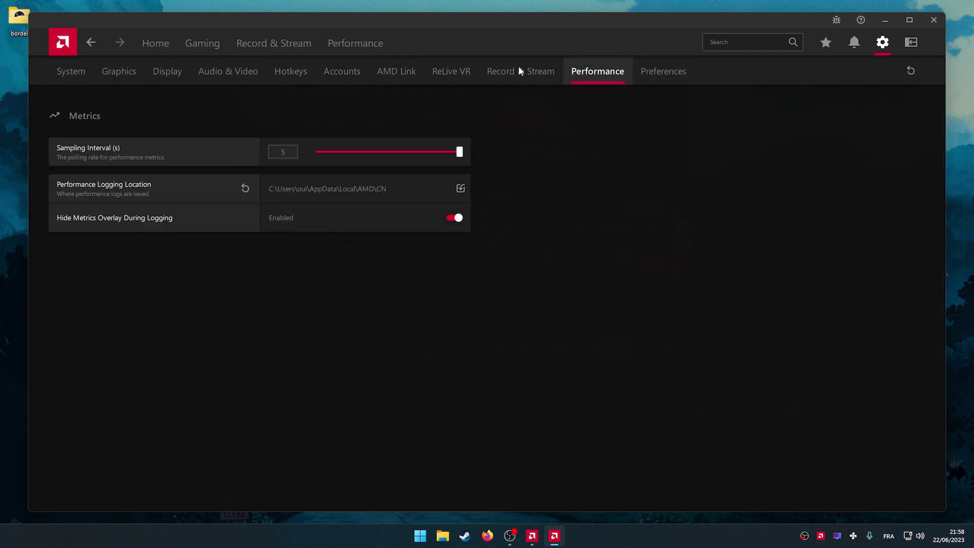
# Look through the Home, Gaming, Record & Stream and Performance sections and return to the Home page
pyautogui.click(146, 47)
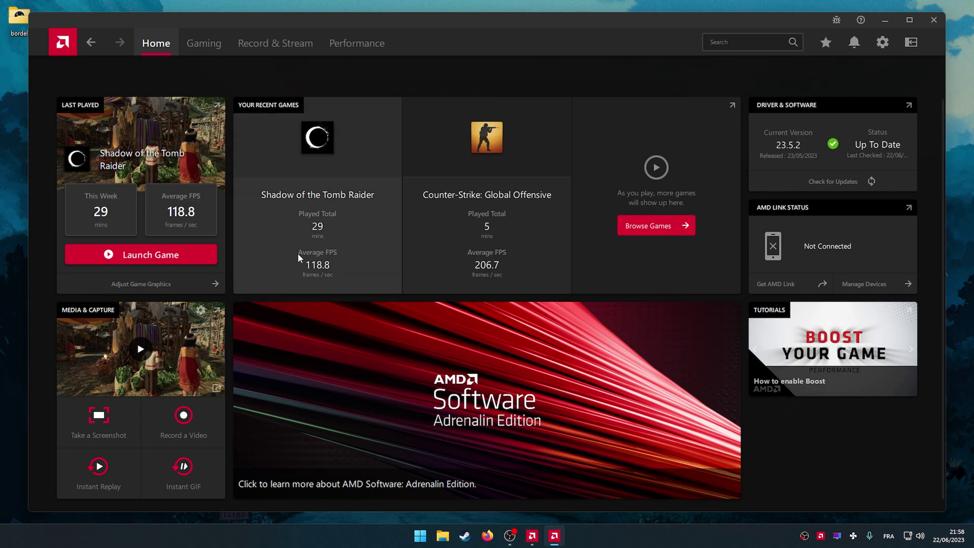
pyautogui.click(203, 51)
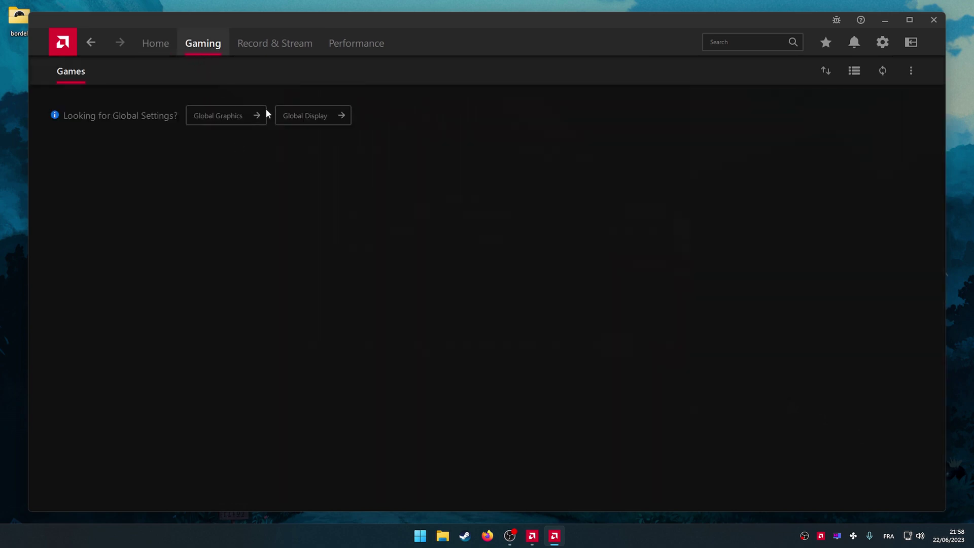
pyautogui.click(275, 53)
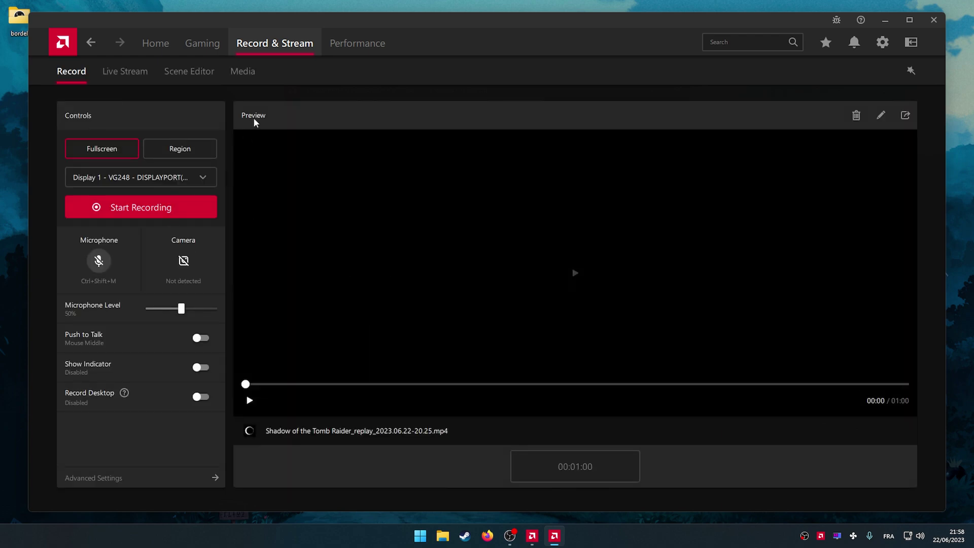
pyautogui.click(358, 44)
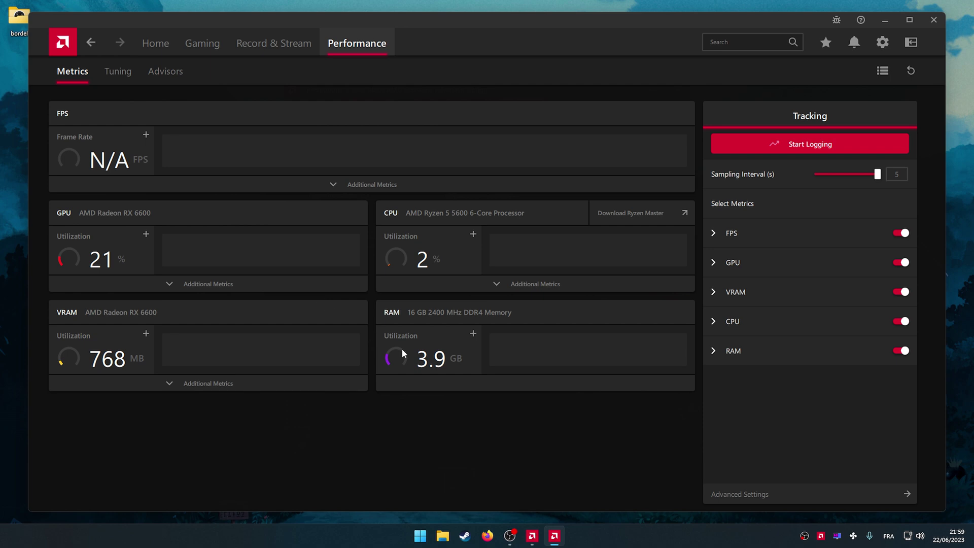
pyautogui.click(159, 47)
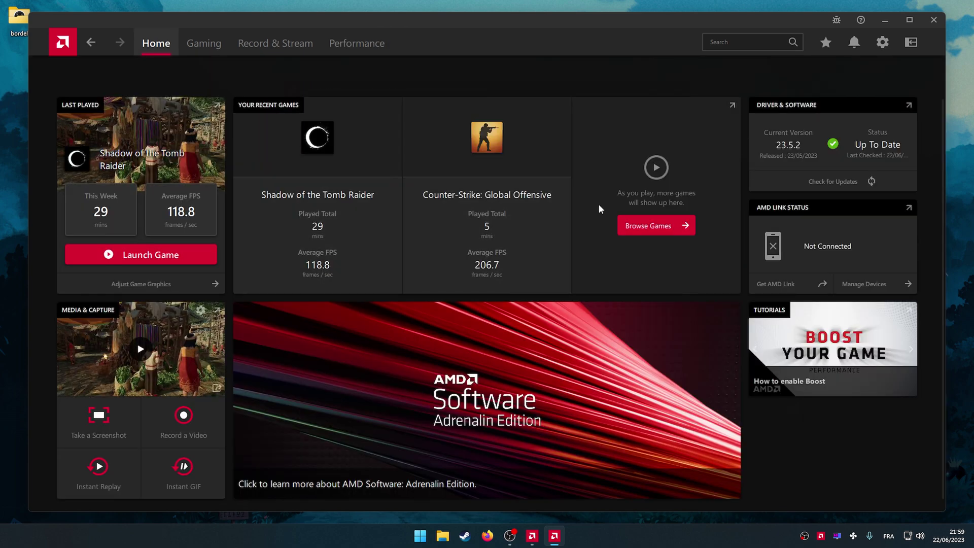
# Set the AMD installer's installation type to Full Install and open the AMD Software settings for comparison
pyautogui.click(534, 536)
pyautogui.click(415, 218)
pyautogui.click(380, 230)
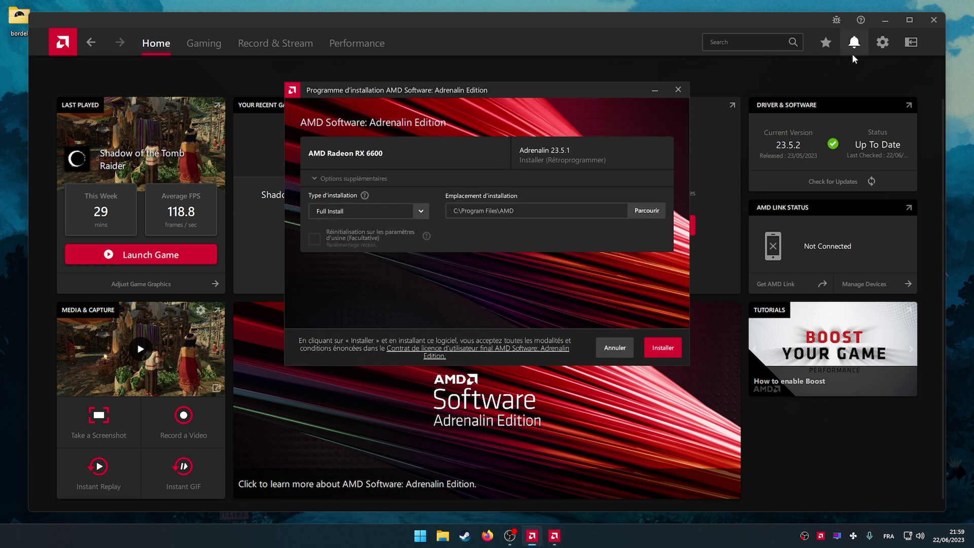
pyautogui.click(883, 42)
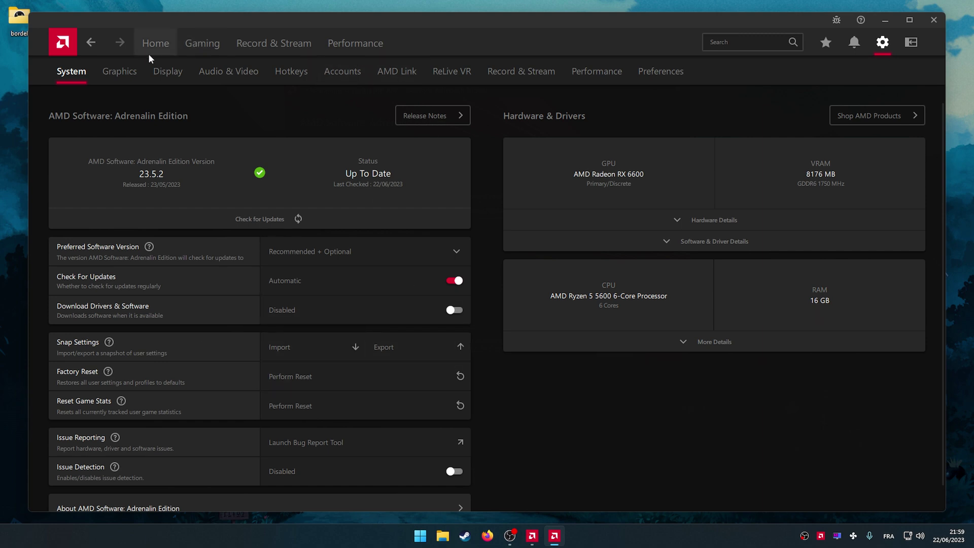
# Return to the AMD installer and try Minimal Install and Driver Only as the installation type
pyautogui.click(532, 535)
pyautogui.click(381, 210)
pyautogui.click(375, 245)
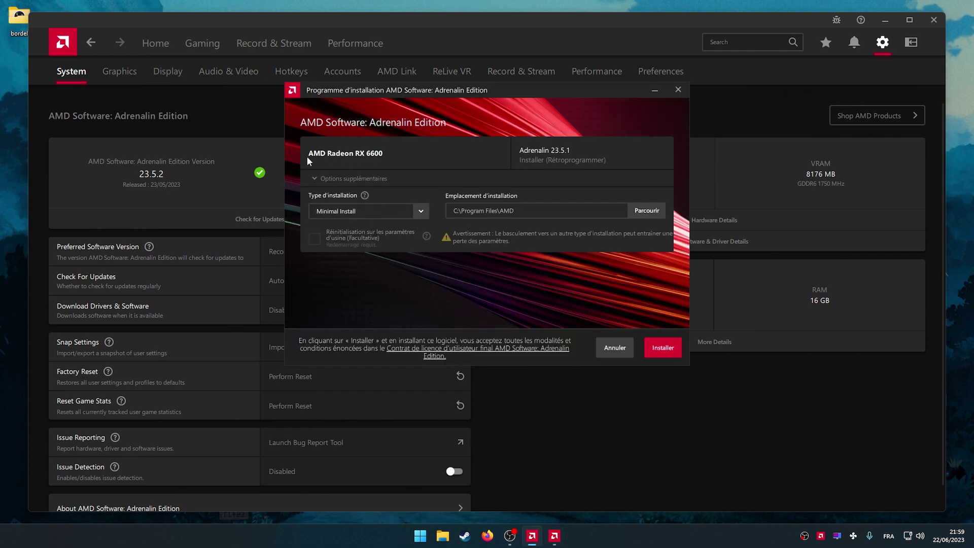
pyautogui.click(387, 211)
pyautogui.click(359, 257)
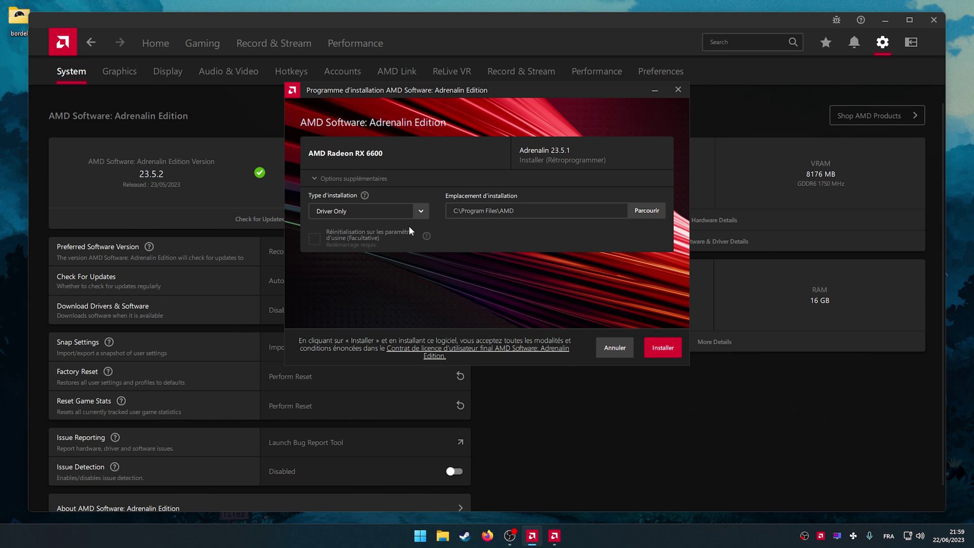
# Set the installation type back to Minimal Install and quit the installer, confirming the cancellation
pyautogui.click(405, 211)
pyautogui.click(395, 244)
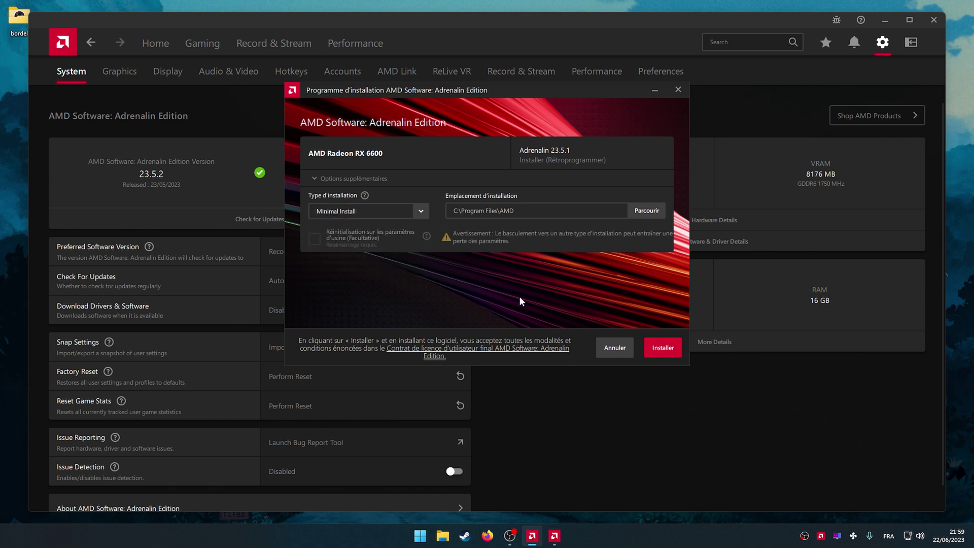
pyautogui.click(685, 93)
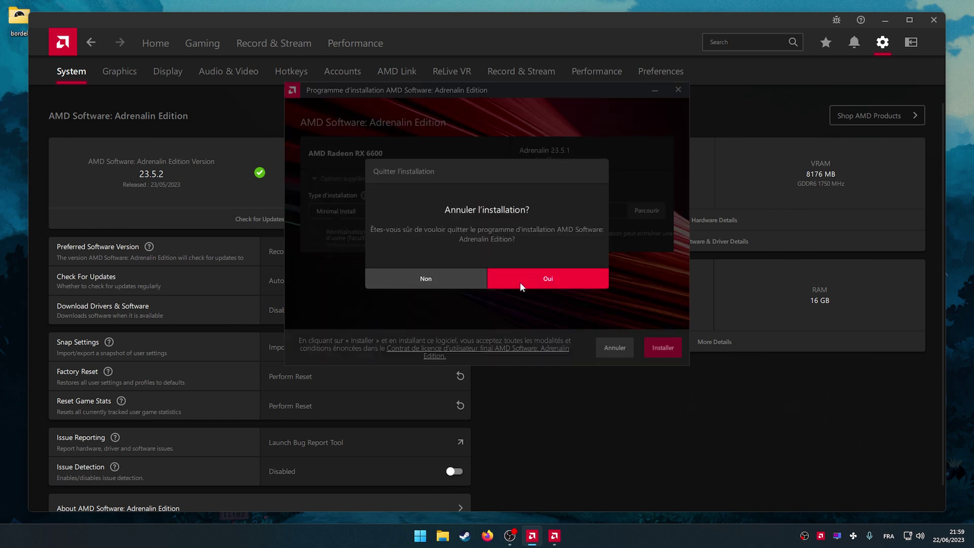
pyautogui.click(534, 283)
# View the Home overview, the installed games list and the recording page in AMD Software
pyautogui.click(169, 44)
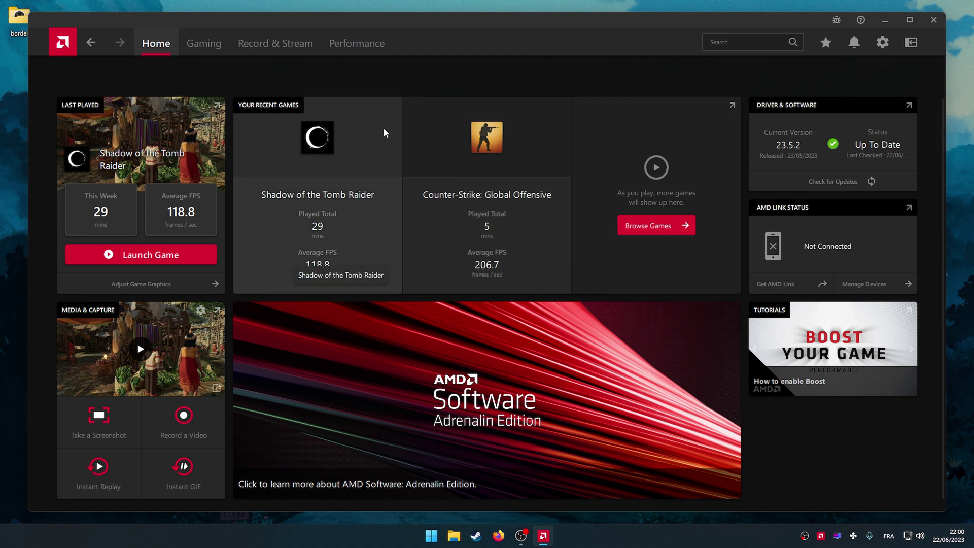
pyautogui.click(218, 47)
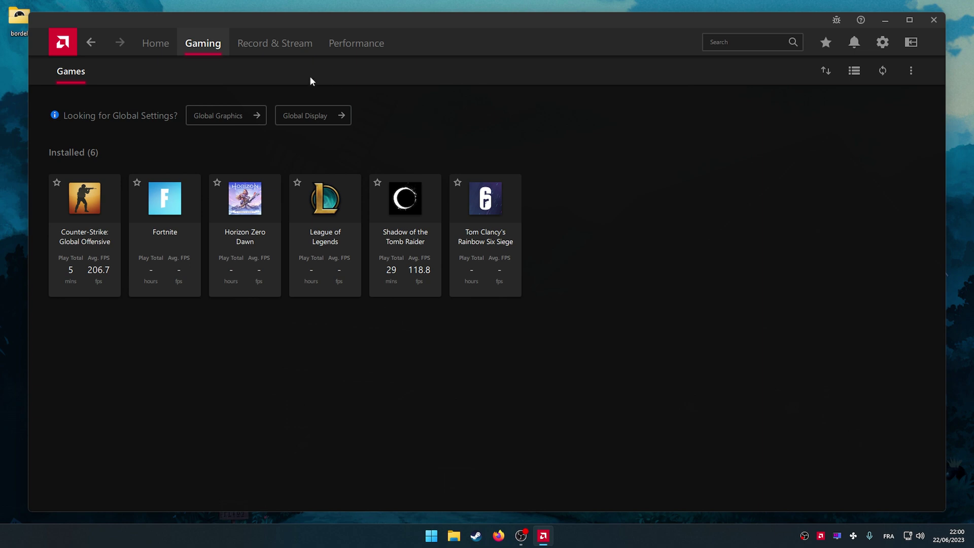
pyautogui.click(282, 53)
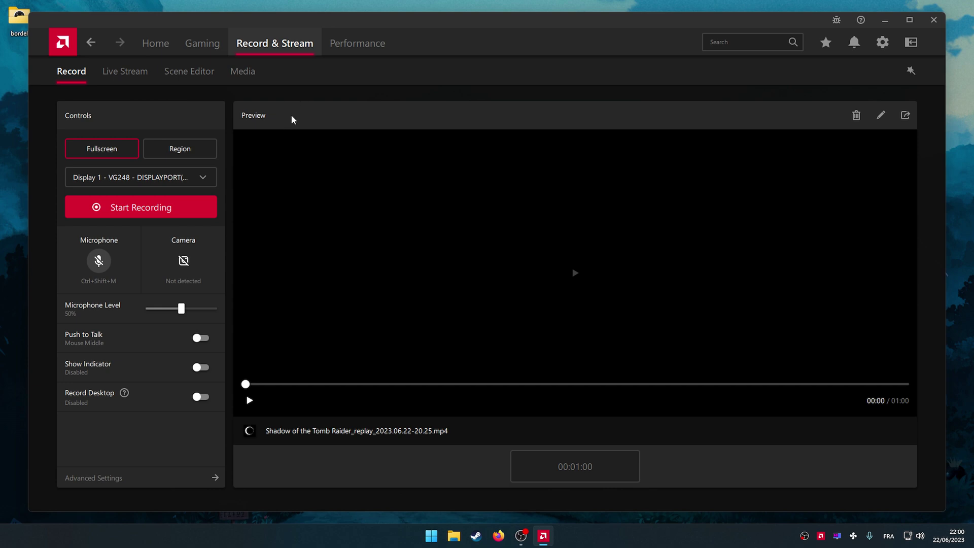
# Look through the Live Stream, Scene Editor, Record and Media pages of Record & Stream
pyautogui.click(134, 75)
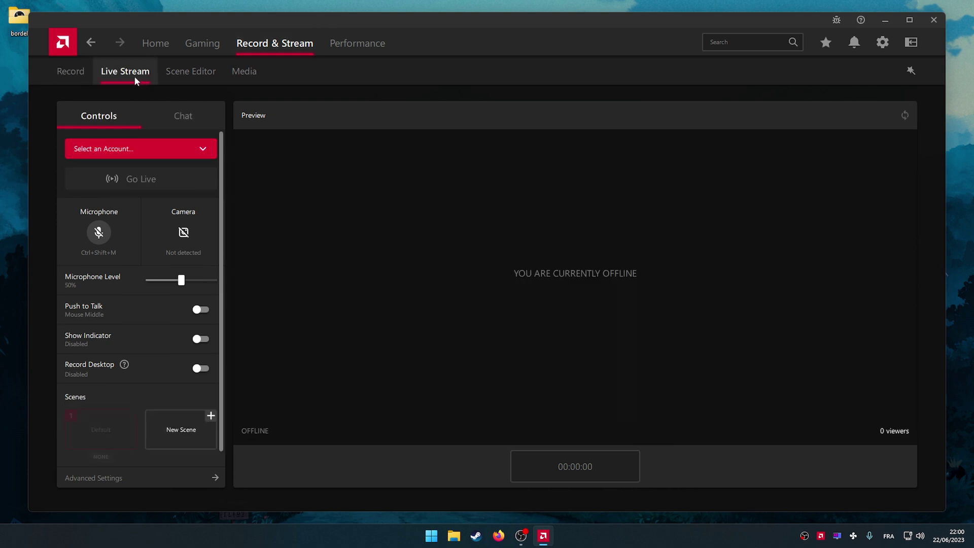
pyautogui.click(193, 72)
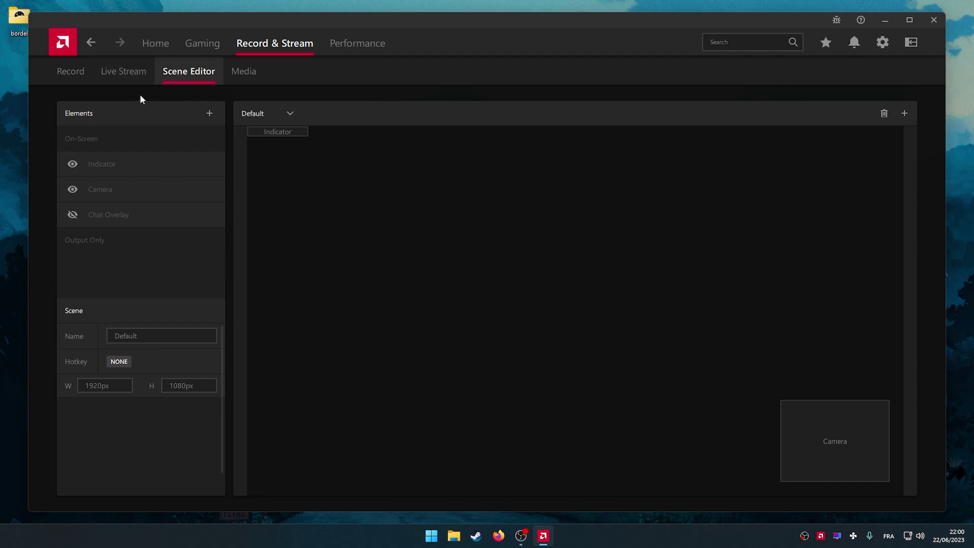
pyautogui.click(130, 73)
pyautogui.click(82, 75)
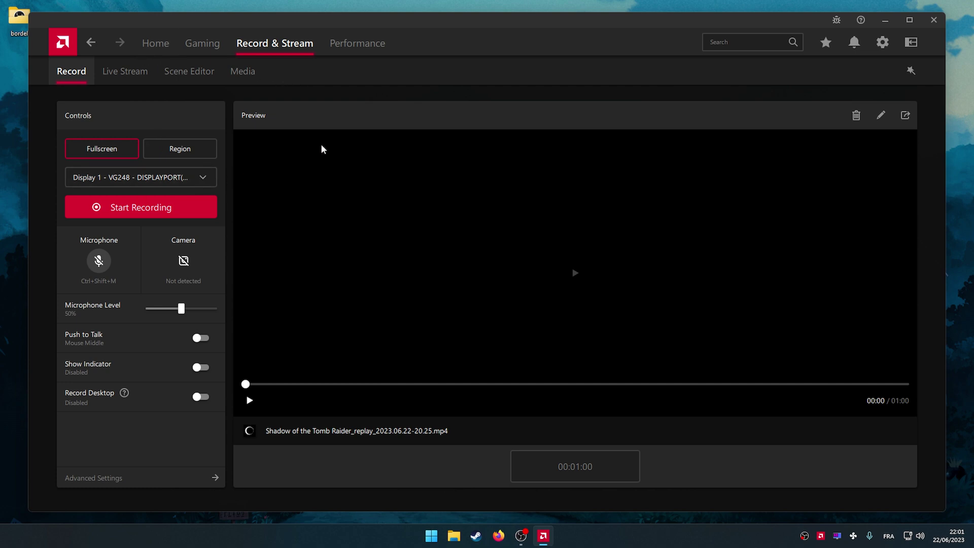
pyautogui.click(250, 75)
# Open the performance metrics, expand the additional GPU metrics and examine the enlarged Current Temperature graph
pyautogui.click(354, 50)
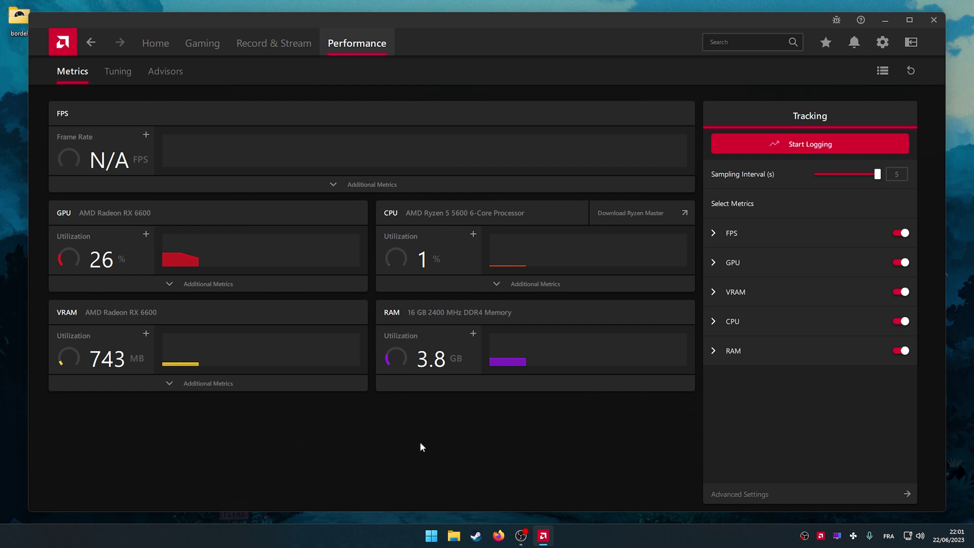
pyautogui.click(214, 284)
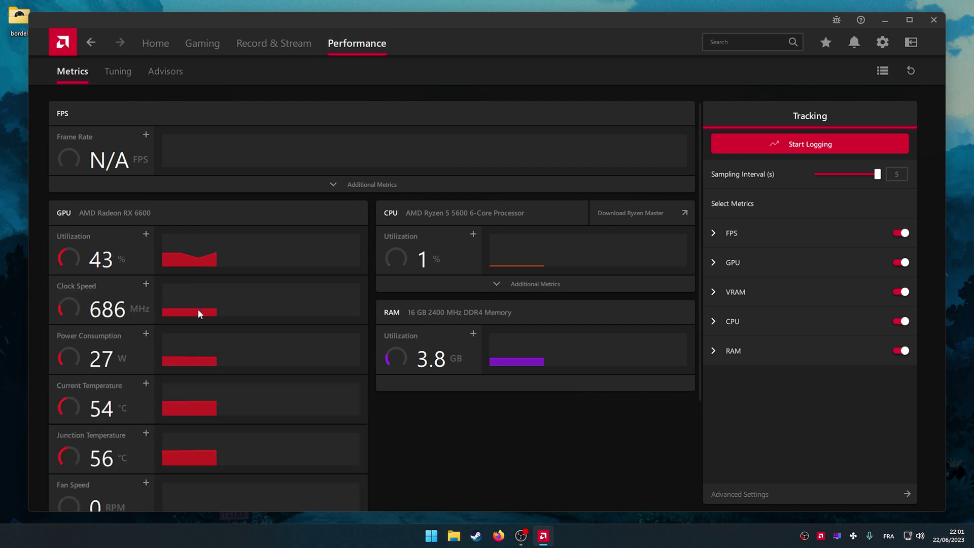
pyautogui.scroll(-3, 182, 299)
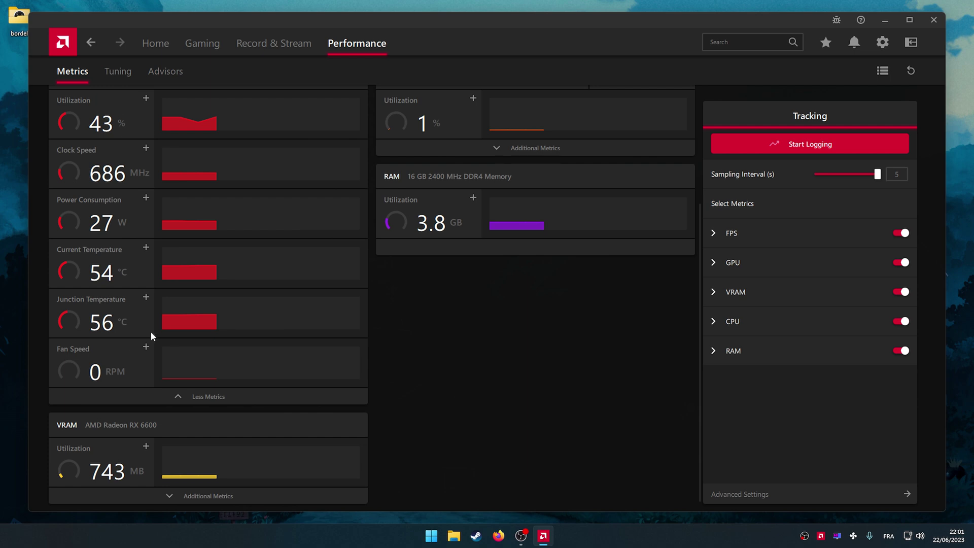
pyautogui.click(145, 250)
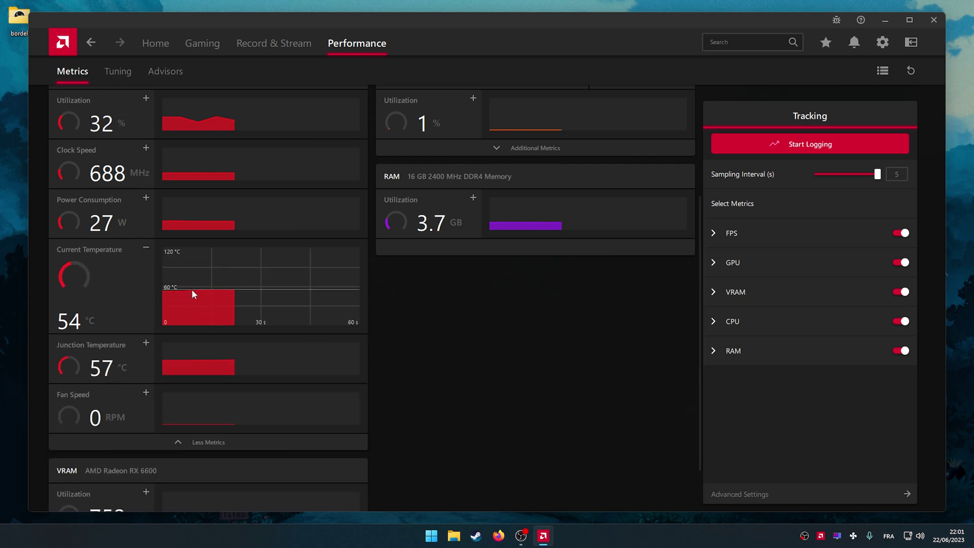
pyautogui.click(146, 248)
pyautogui.scroll(3, 287, 294)
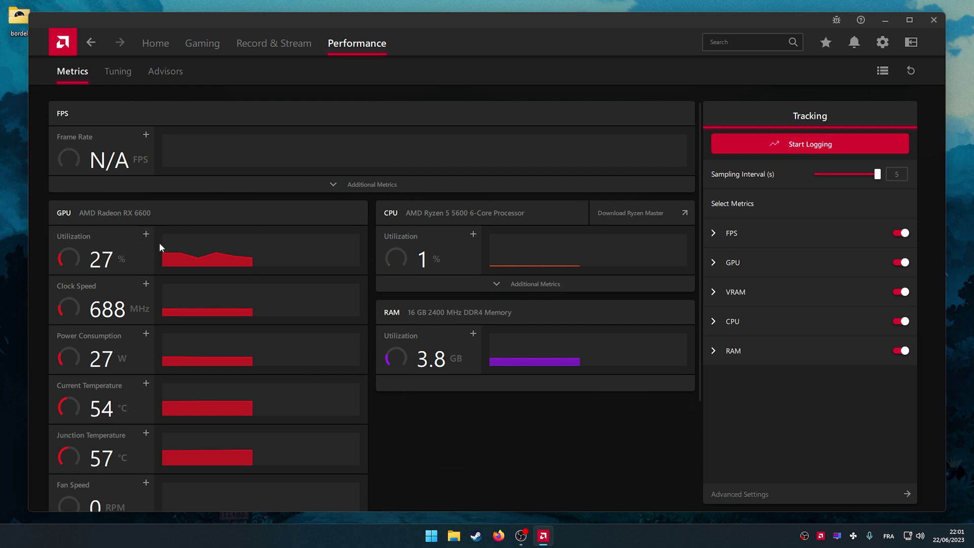
# Review the additional GPU metrics down to fan speed and collapse them again
pyautogui.scroll(-2, 156, 242)
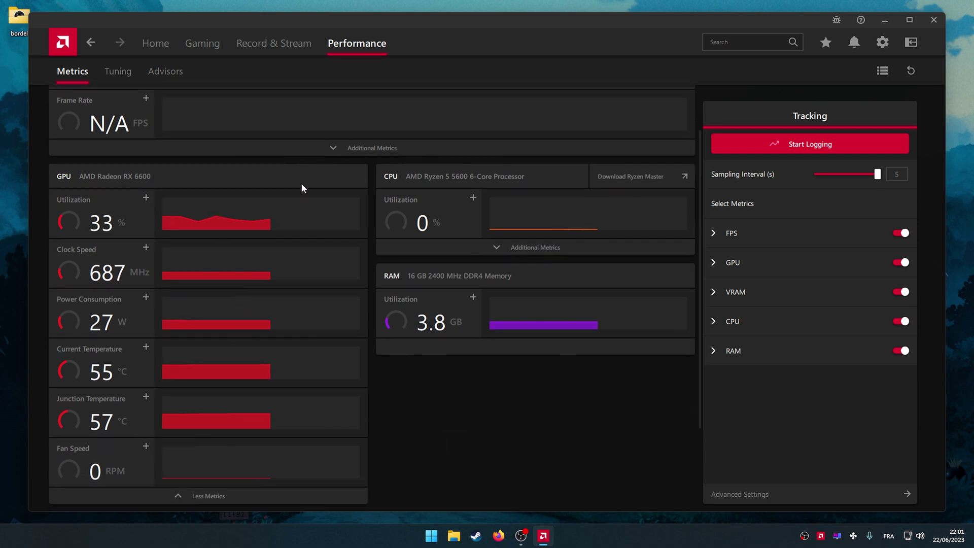
pyautogui.scroll(-2, 194, 282)
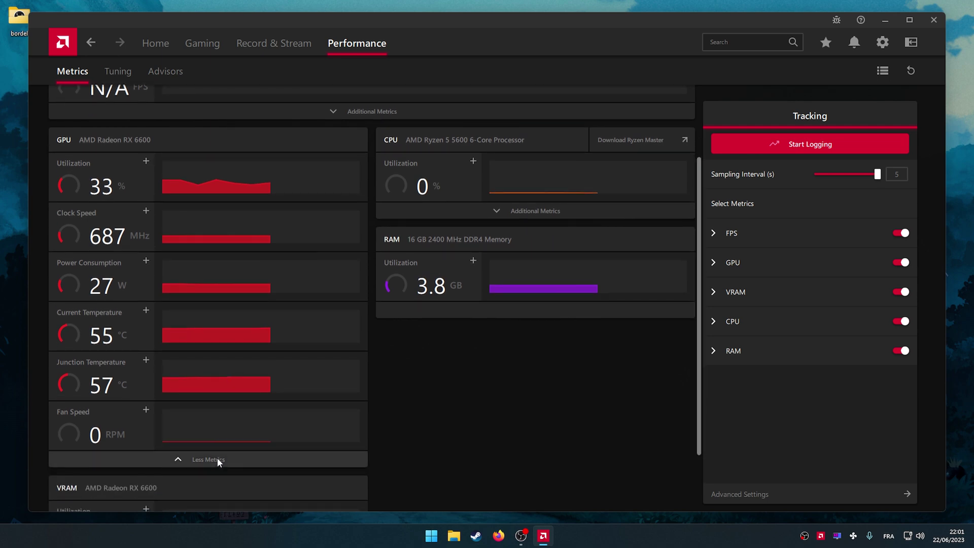
pyautogui.click(217, 458)
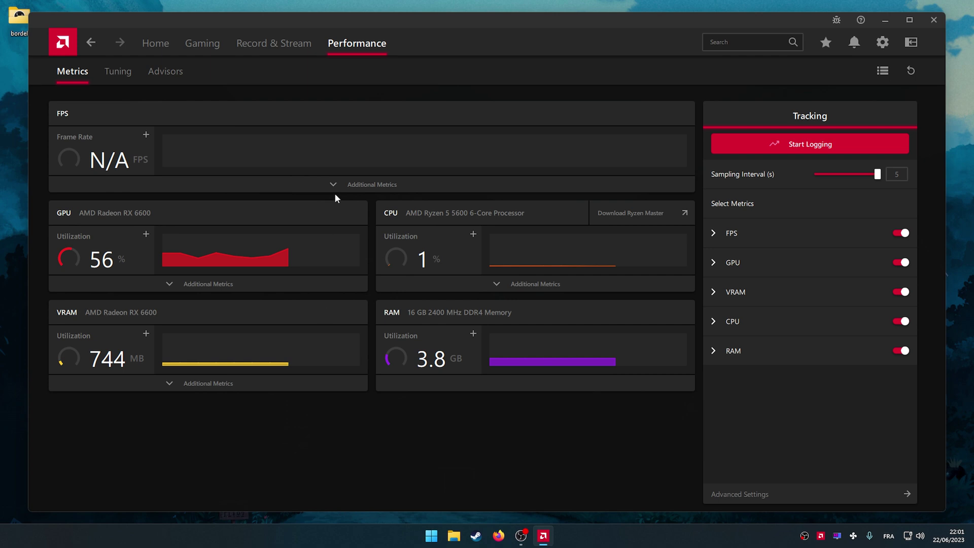
# Open the performance tuning page and collapse the System and CPU sections, leaving the GPU tuning controls
pyautogui.click(118, 75)
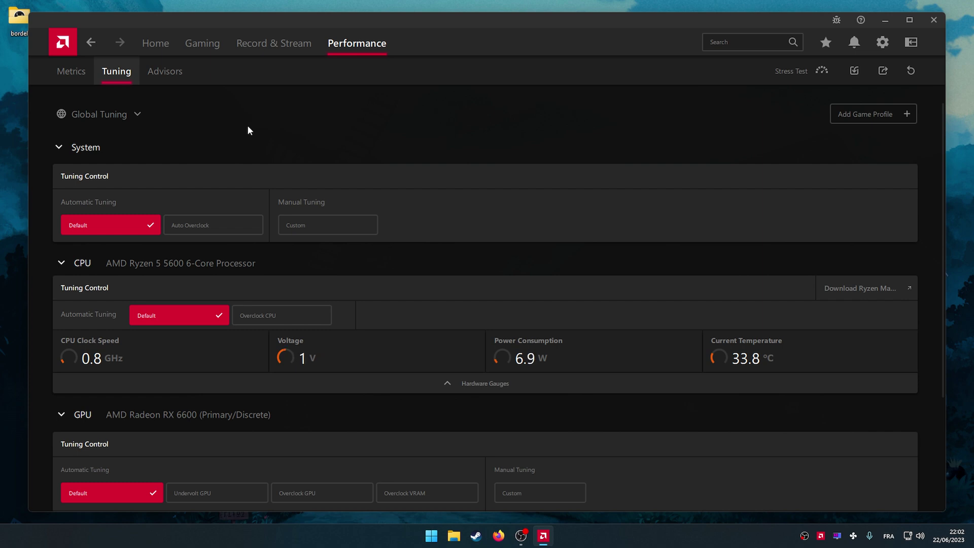
pyautogui.click(60, 148)
pyautogui.click(61, 180)
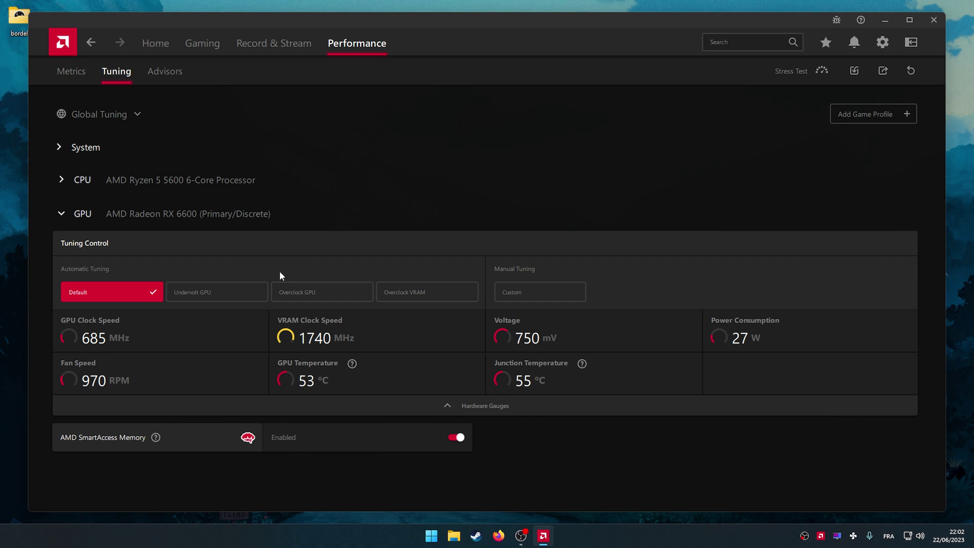
# Switch the GPU tuning control from automatic to Custom manual tuning
pyautogui.click(516, 293)
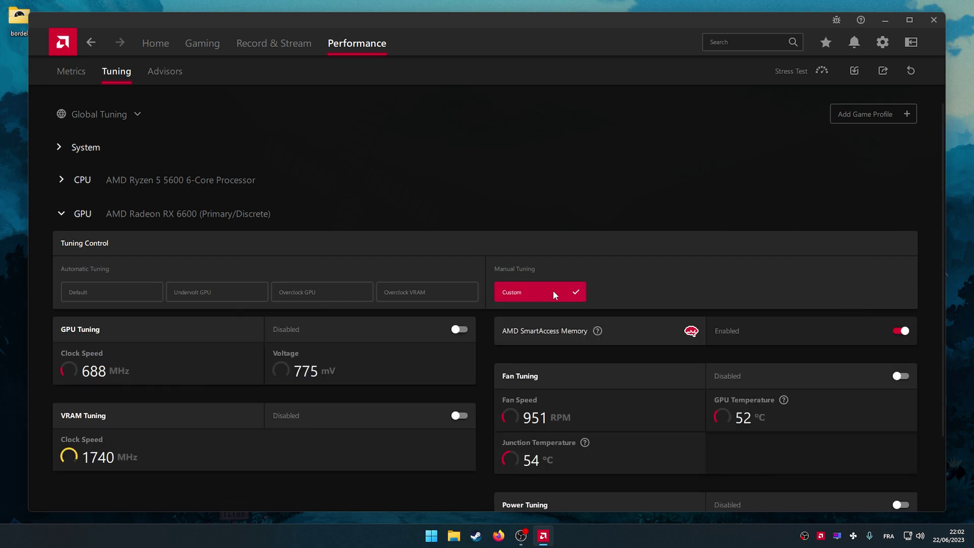
pyautogui.scroll(-2, 518, 272)
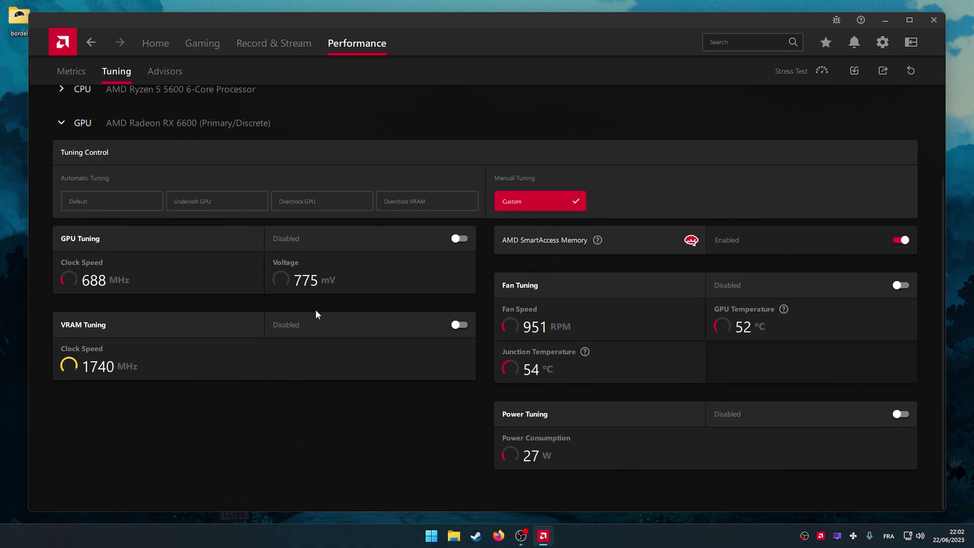
# Try GPU Tuning with Advanced Control at a 765 MHz minimum and 2632 MHz maximum frequency, and switch both off again
pyautogui.click(459, 239)
pyautogui.click(459, 304)
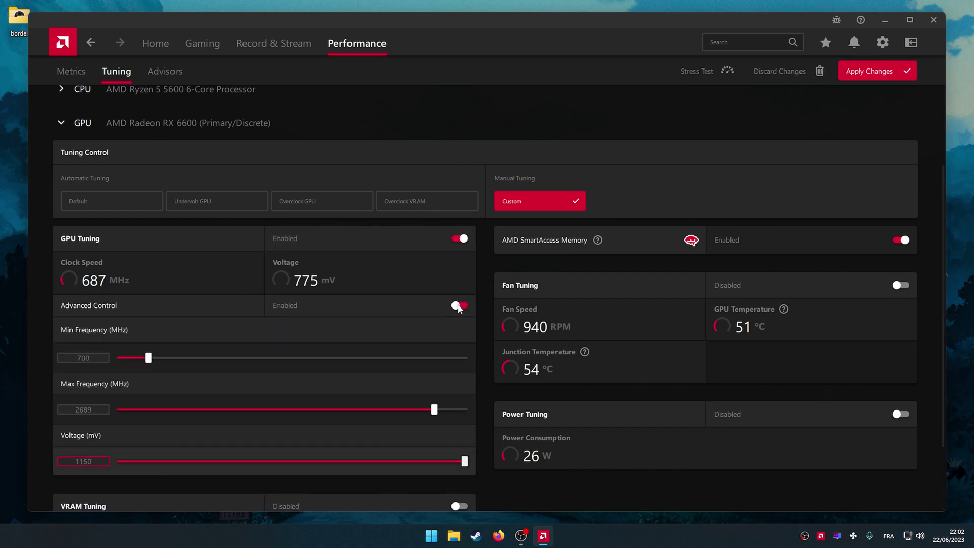
pyautogui.scroll(-1, 367, 317)
pyautogui.moveTo(148, 321)
pyautogui.mouseDown()
pyautogui.moveTo(274, 325)
pyautogui.moveTo(157, 321)
pyautogui.mouseUp()
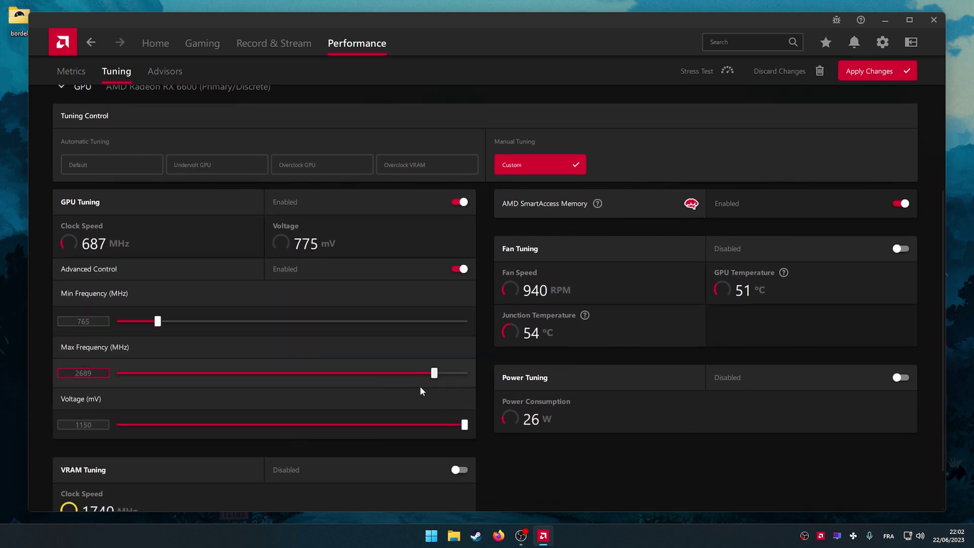
pyautogui.moveTo(434, 374); pyautogui.dragTo(427, 352)
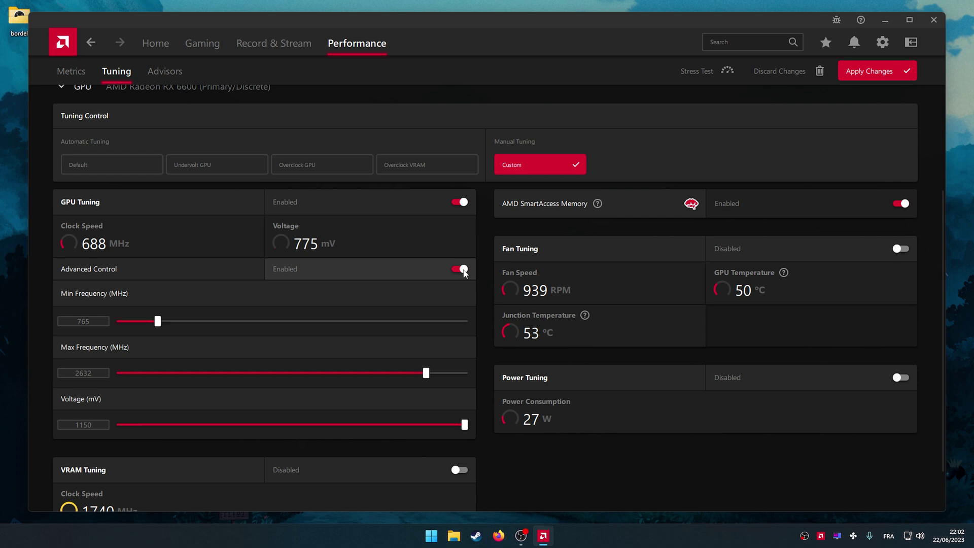
pyautogui.click(464, 270)
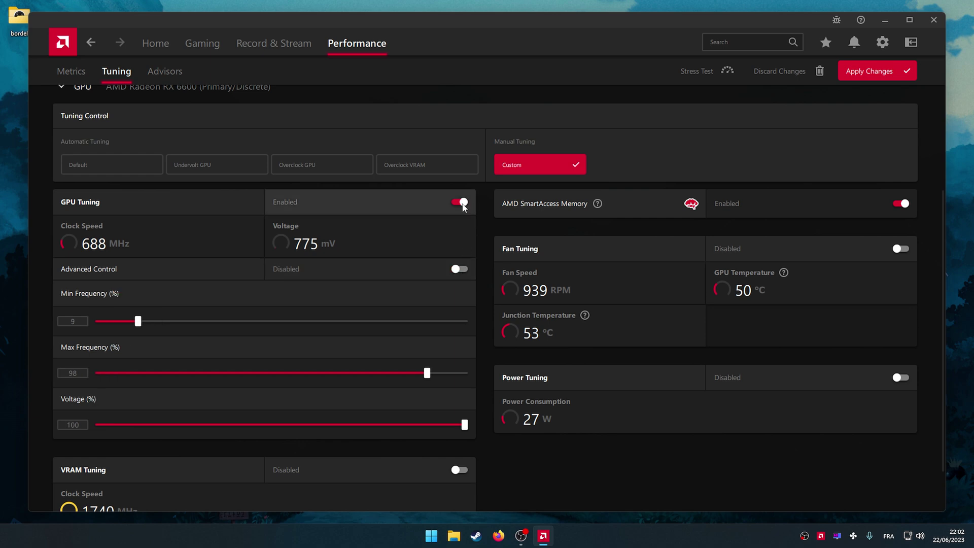
pyautogui.click(461, 203)
# Try VRAM Tuning by viewing the memory timing options and setting a 1760 MHz maximum frequency with Advanced Control, and disable it again
pyautogui.click(457, 324)
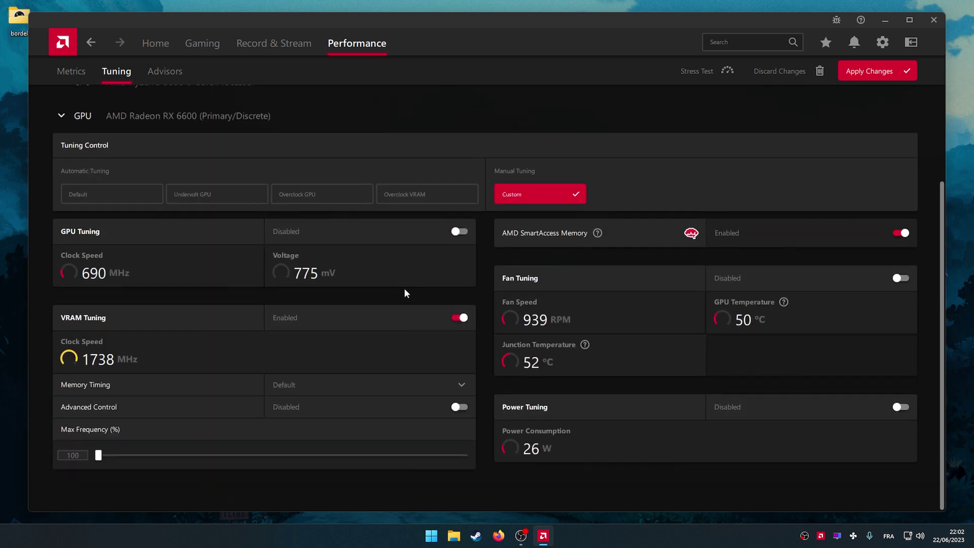
pyautogui.click(460, 318)
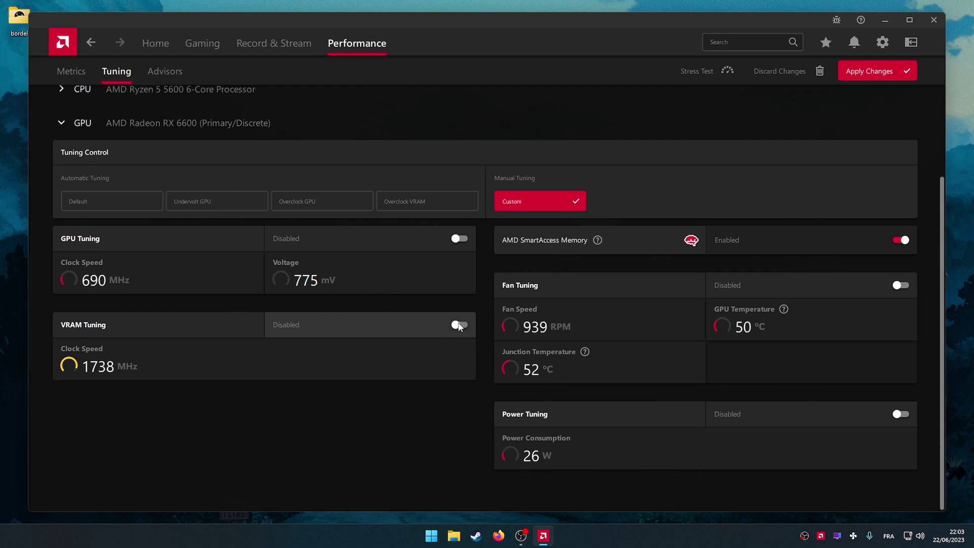
pyautogui.click(458, 325)
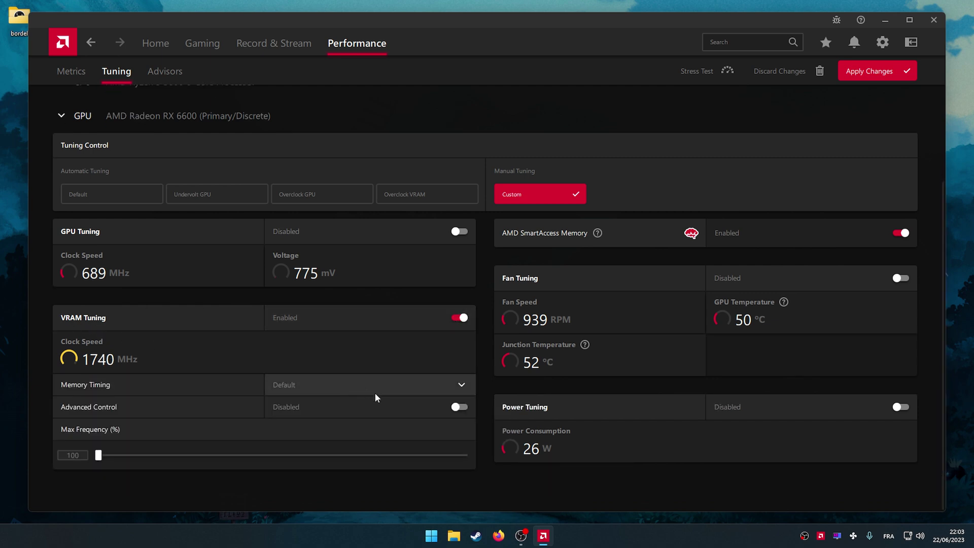
pyautogui.click(439, 387)
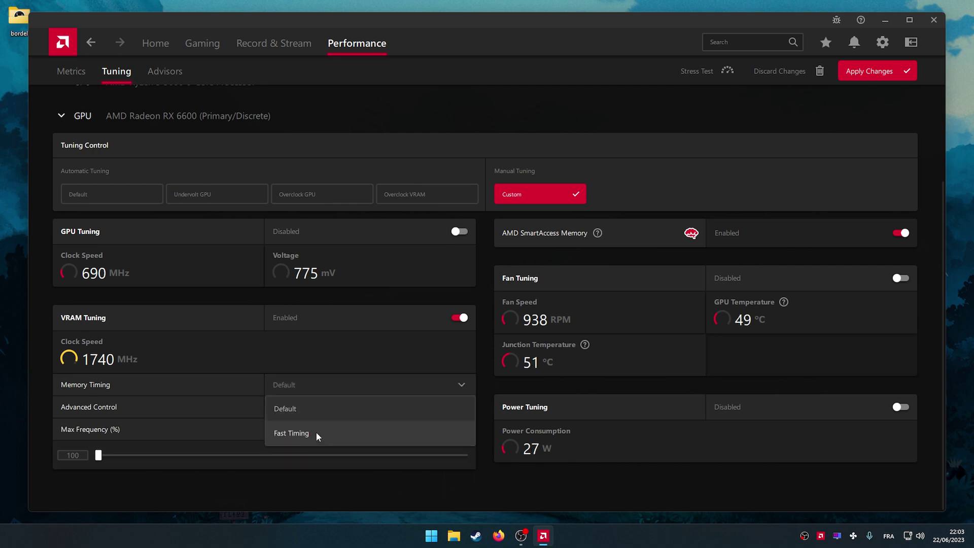
pyautogui.click(454, 387)
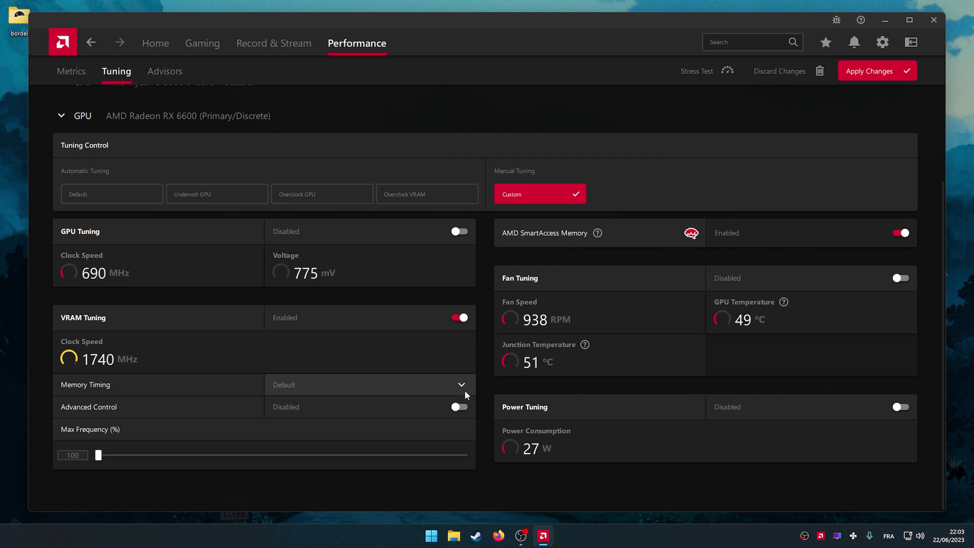
pyautogui.click(459, 406)
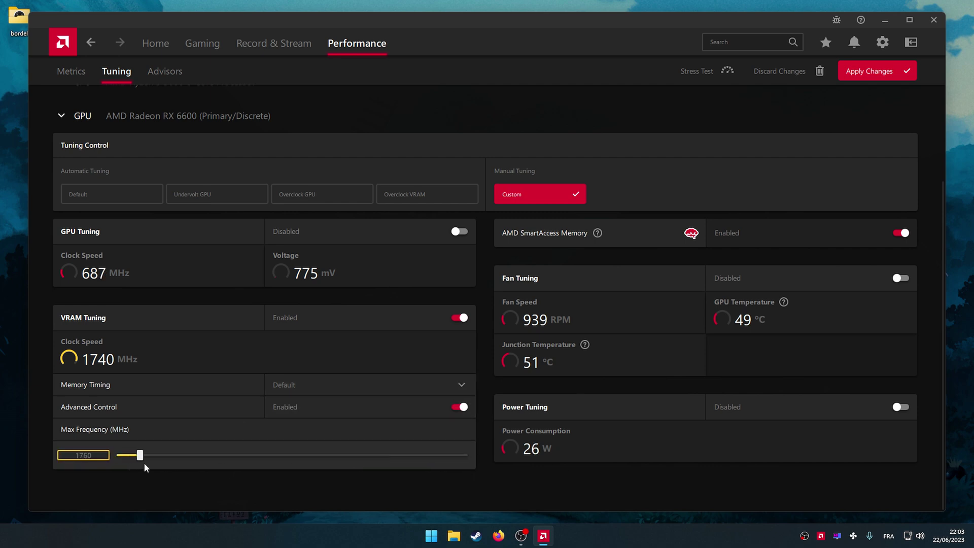
pyautogui.click(459, 406)
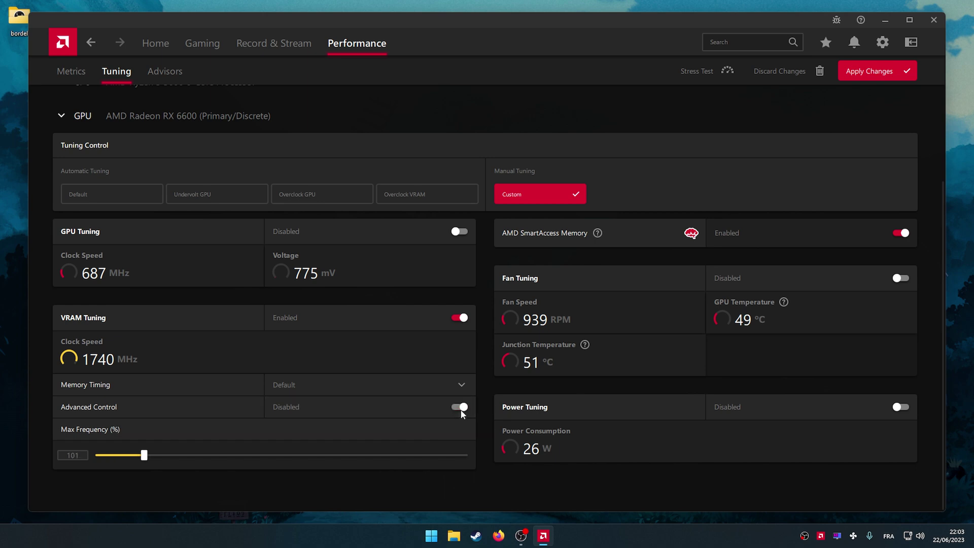
pyautogui.click(459, 318)
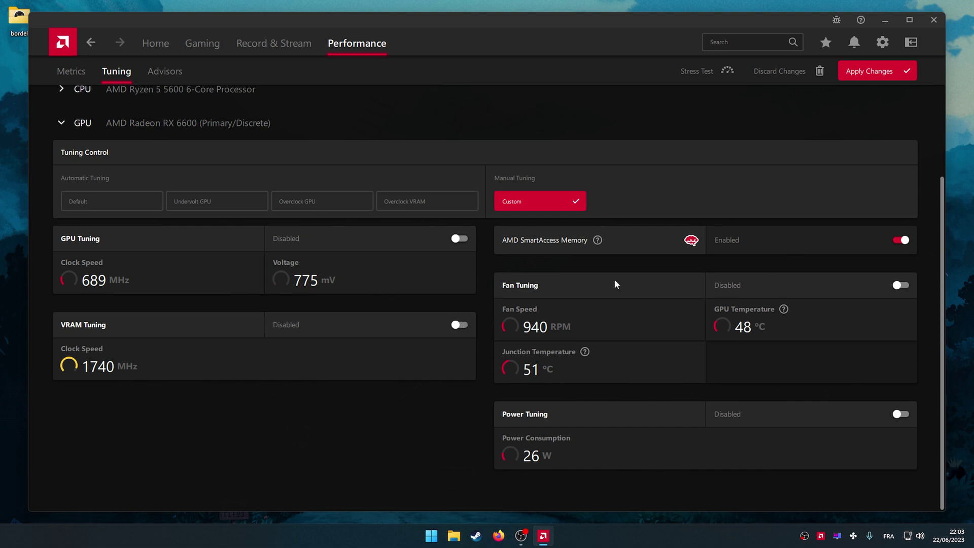
# Enable Fan Tuning with Advanced Control and raise the fan curve's second and third points to about 42% and 64%
pyautogui.click(900, 285)
pyautogui.scroll(-2, 764, 289)
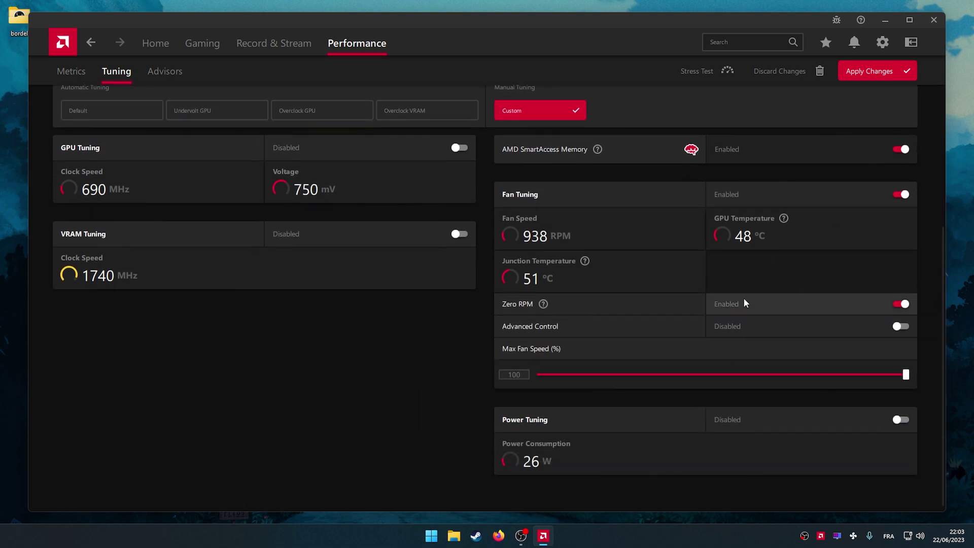
pyautogui.click(898, 327)
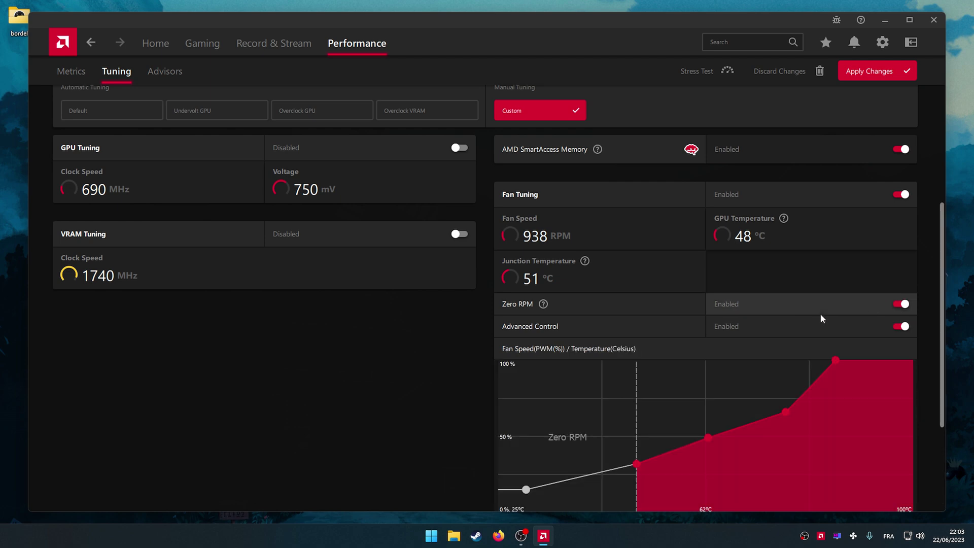
pyautogui.scroll(-2, 820, 313)
pyautogui.moveTo(708, 364); pyautogui.dragTo(710, 342)
pyautogui.moveTo(634, 413); pyautogui.dragTo(634, 376)
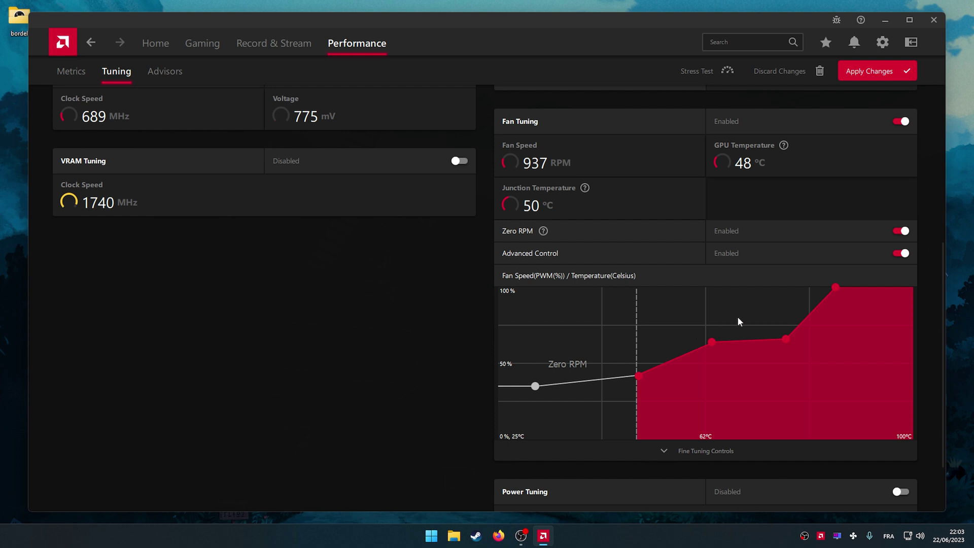
# Turn Zero RPM off and back on for the fan, applying the changes each time
pyautogui.moveTo(543, 232)
pyautogui.click(901, 231)
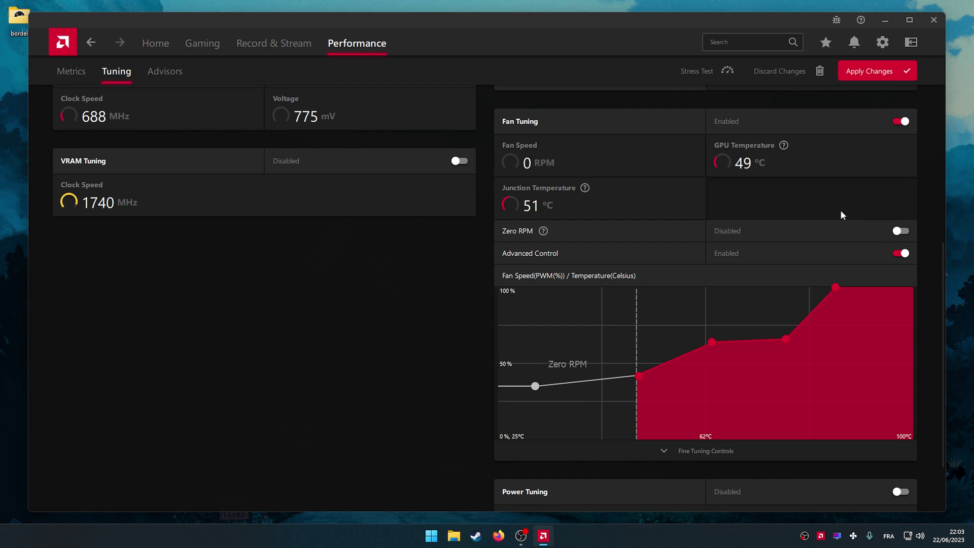
pyautogui.click(879, 74)
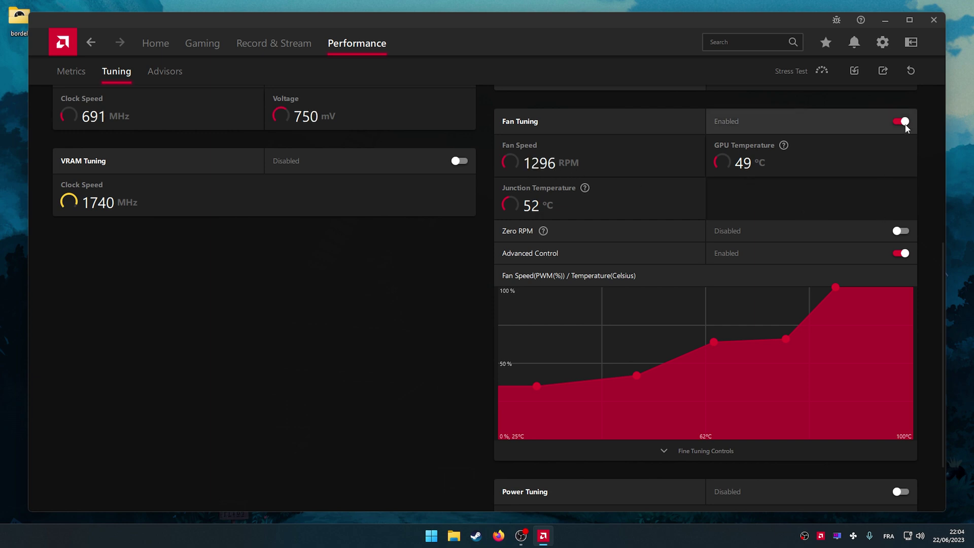
pyautogui.click(901, 231)
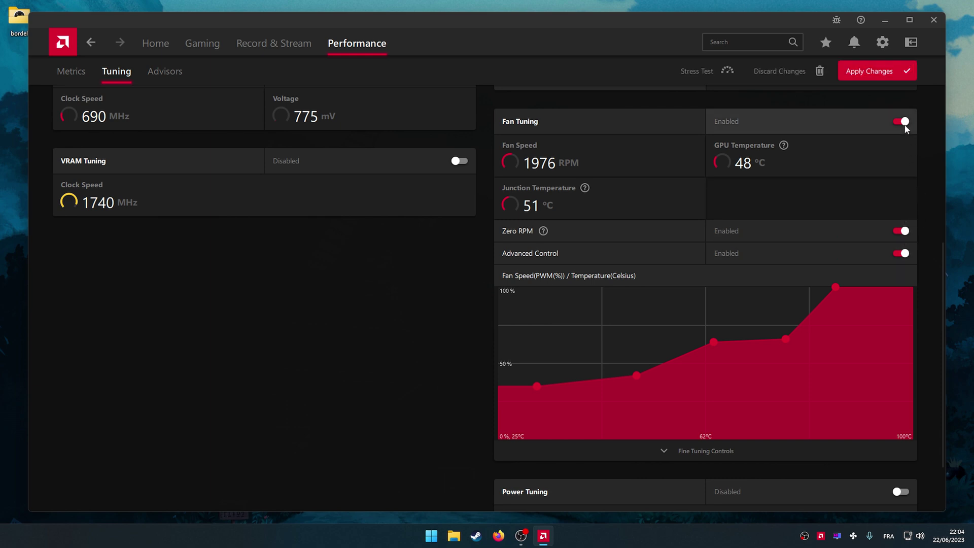
pyautogui.click(891, 76)
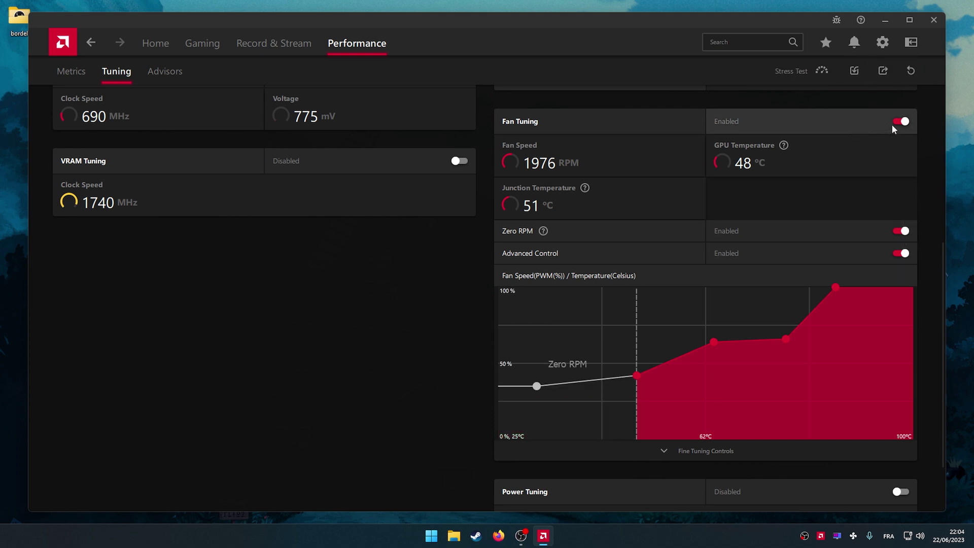
# Reshape the fan curve's last four points to about 18%, 34%, 65% and 84% fan speed, and disable Fan Tuning
pyautogui.moveTo(715, 342); pyautogui.dragTo(715, 331)
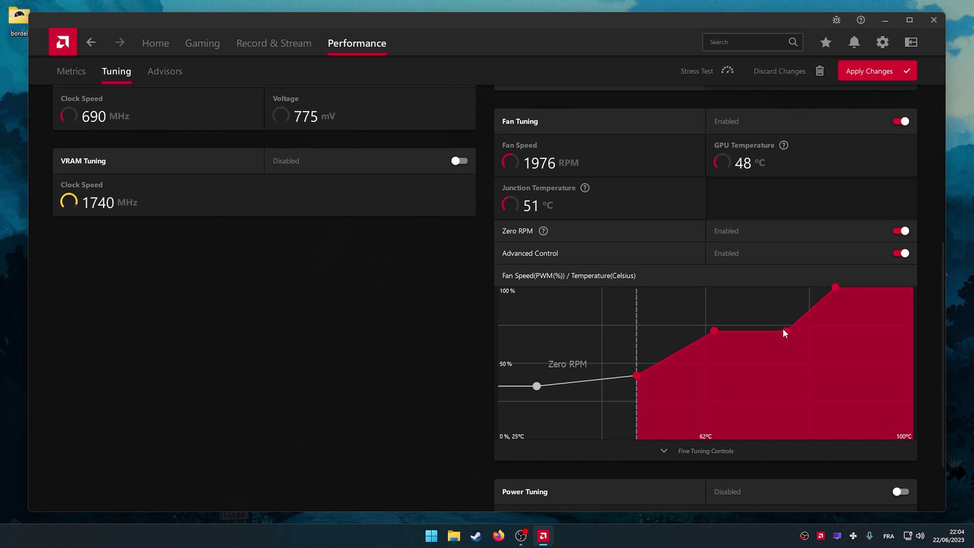
pyautogui.moveTo(783, 333); pyautogui.dragTo(785, 303)
pyautogui.moveTo(658, 364); pyautogui.dragTo(662, 416)
pyautogui.moveTo(714, 330); pyautogui.dragTo(739, 387)
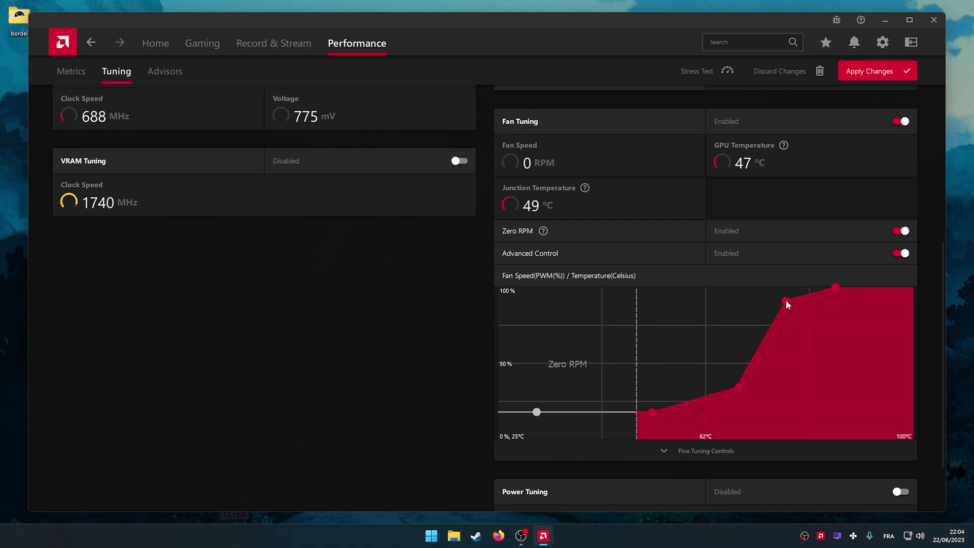
pyautogui.moveTo(786, 301); pyautogui.dragTo(796, 340)
pyautogui.moveTo(835, 287); pyautogui.dragTo(838, 311)
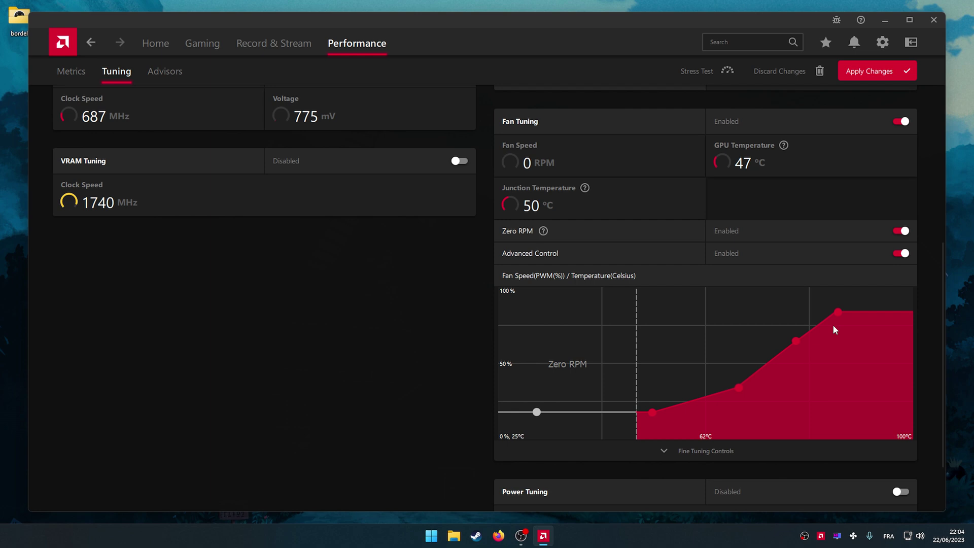
pyautogui.scroll(-2, 611, 330)
pyautogui.scroll(2, 817, 205)
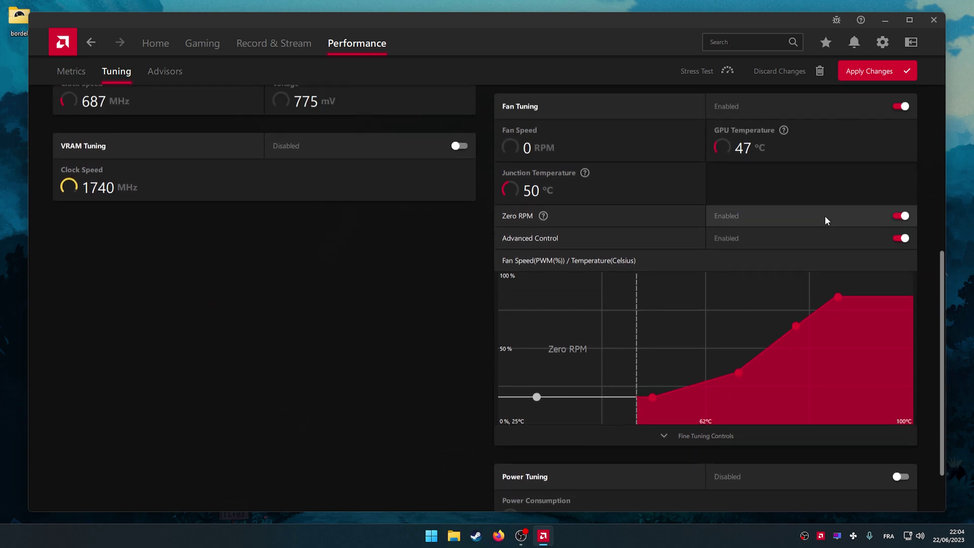
pyautogui.click(901, 119)
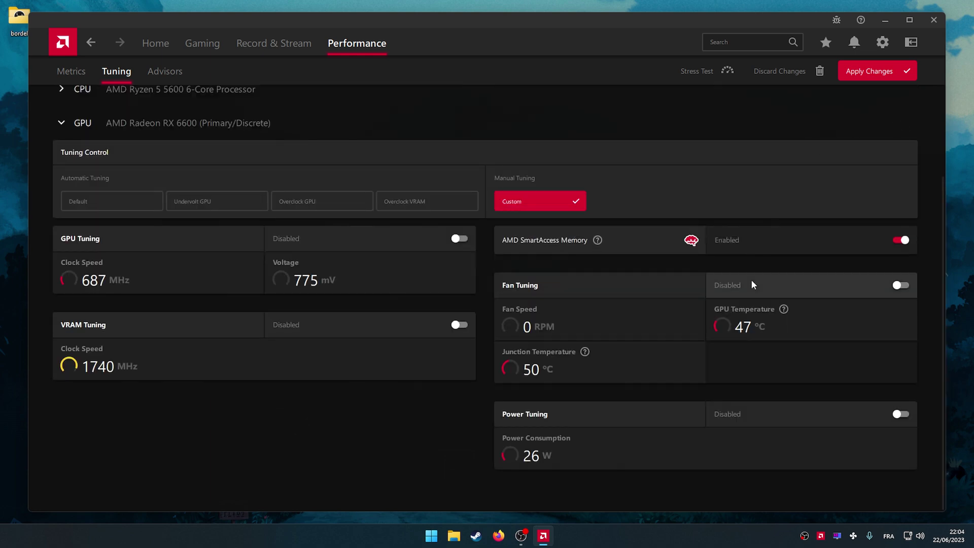
# Enable Power Tuning, set the power limit to 20% and apply the changes
pyautogui.click(901, 414)
pyautogui.scroll(-1, 828, 386)
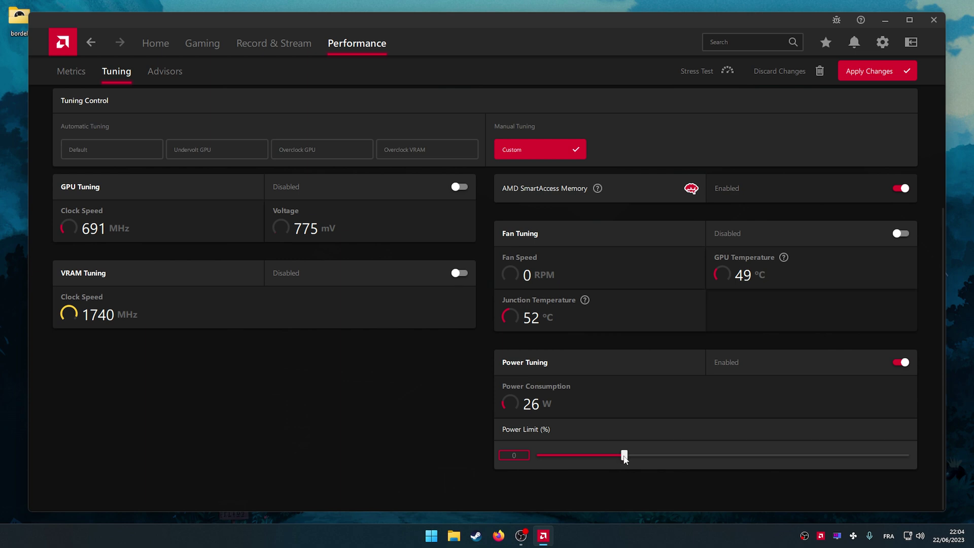
pyautogui.moveTo(624, 458); pyautogui.dragTo(872, 472)
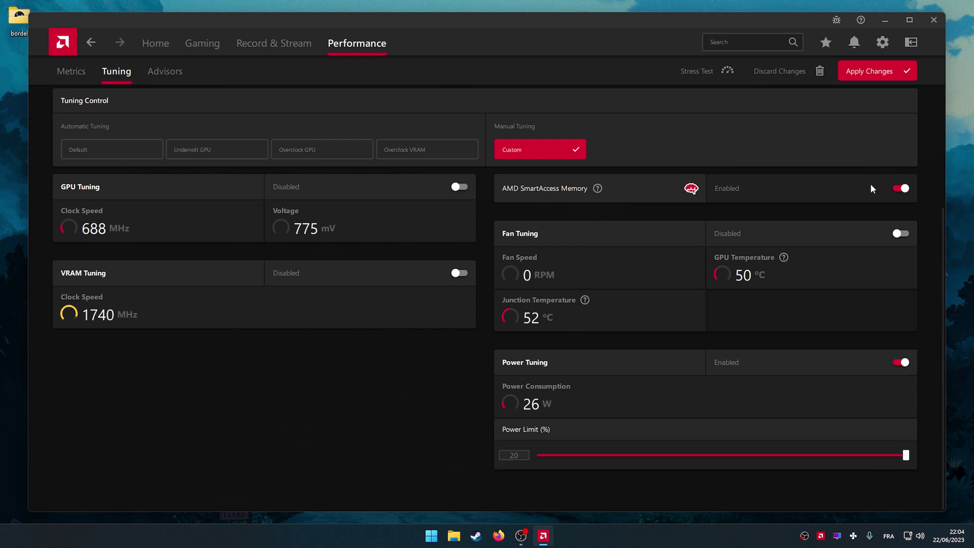
pyautogui.click(893, 78)
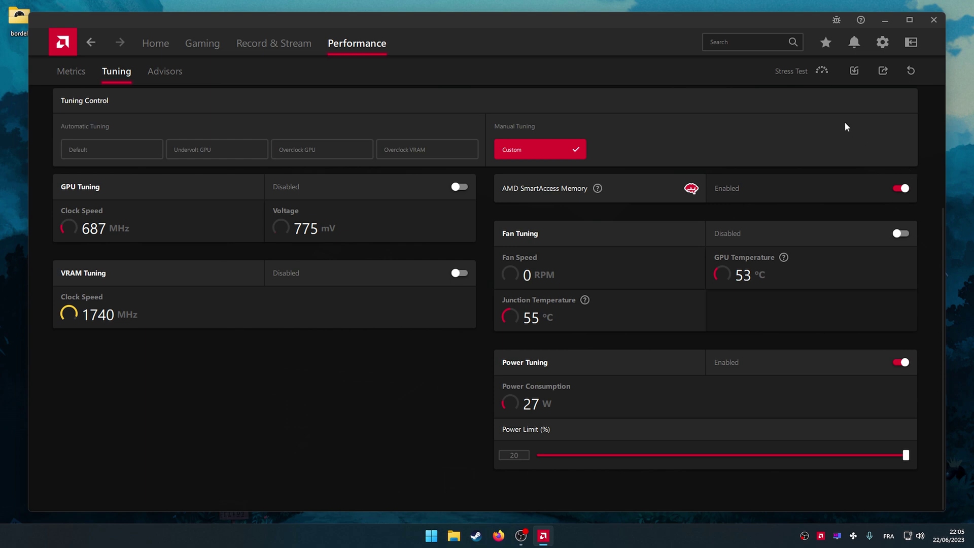
# Open the performance Advisors page and review the Game Advisor and Settings Advisor sections
pyautogui.click(177, 70)
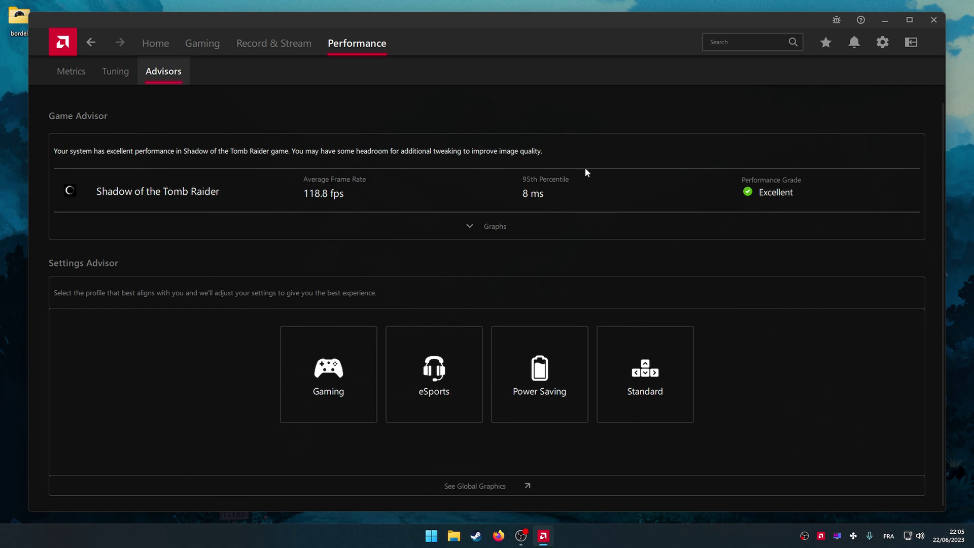
# Open the system settings and choose Recommended + Optional as the preferred software version
pyautogui.click(883, 47)
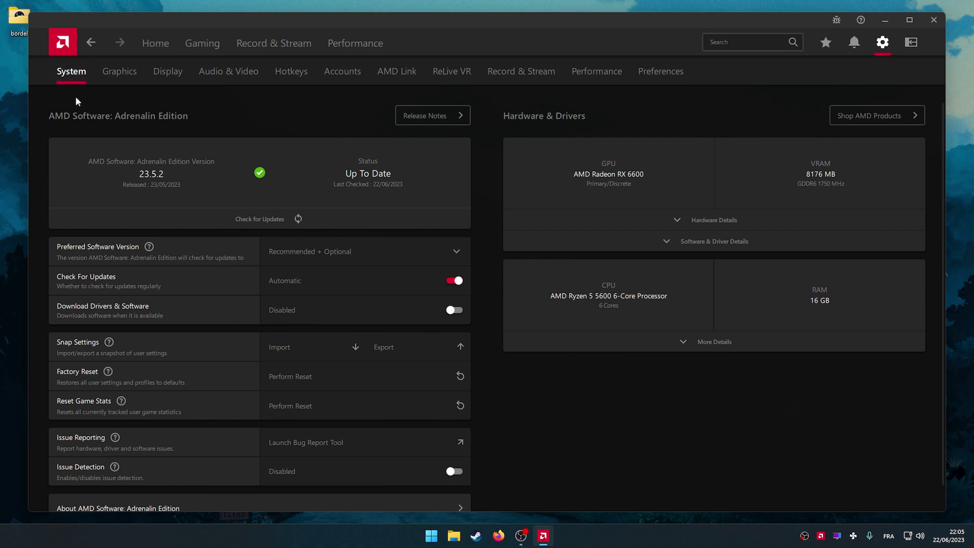
pyautogui.scroll(-1, 458, 255)
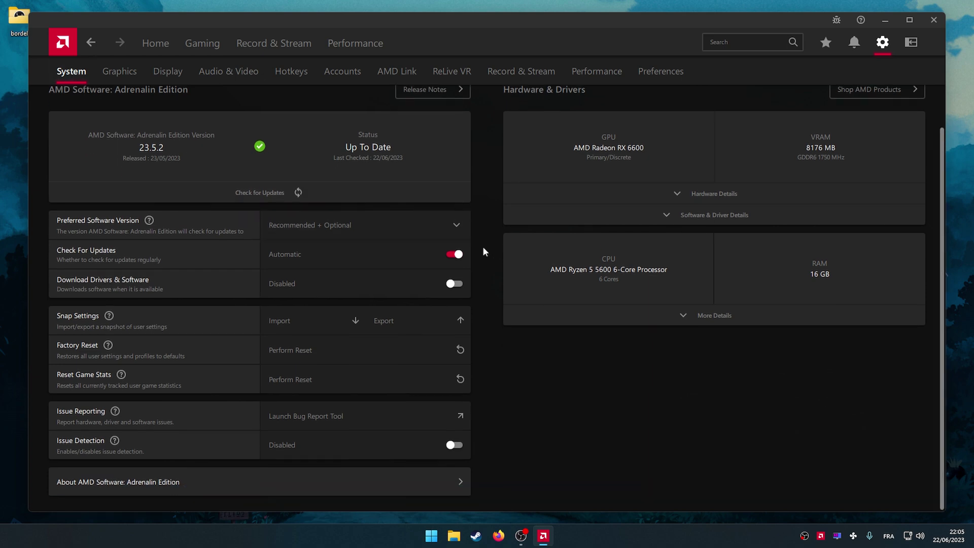
pyautogui.click(438, 230)
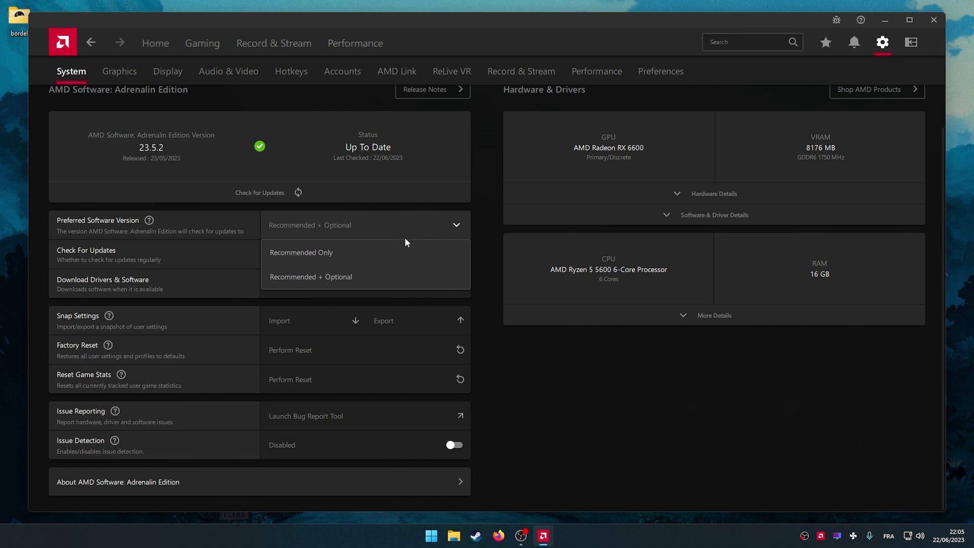
pyautogui.click(332, 282)
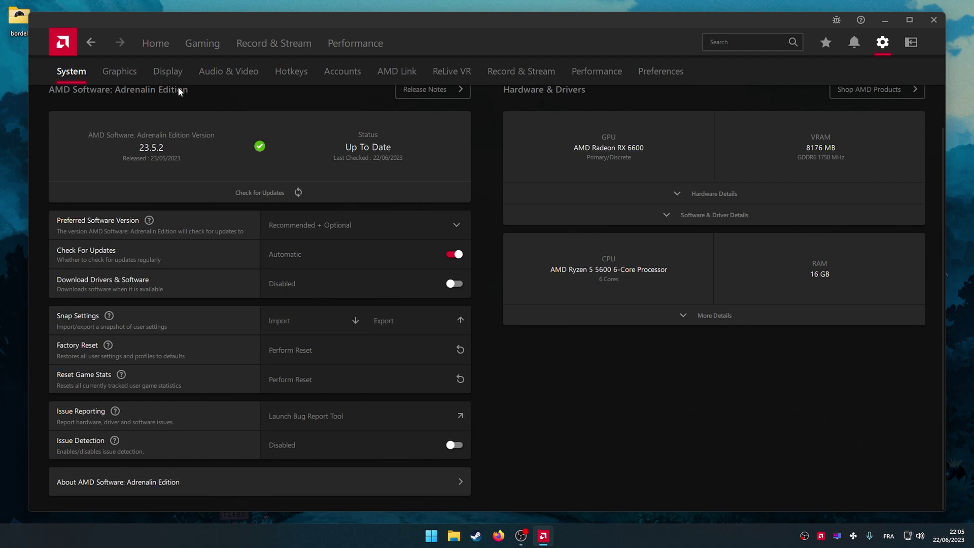
# Export a snapshot of the user settings to the desktop as a zip file named "paramtres amd"
pyautogui.click(381, 327)
pyautogui.click(102, 232)
pyautogui.write('paramtres amd')
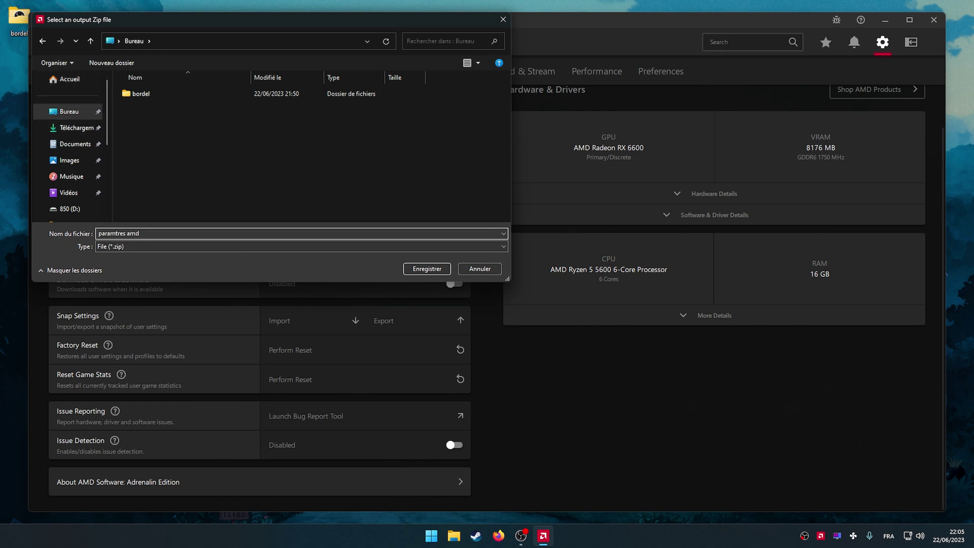
pyautogui.press('Return')
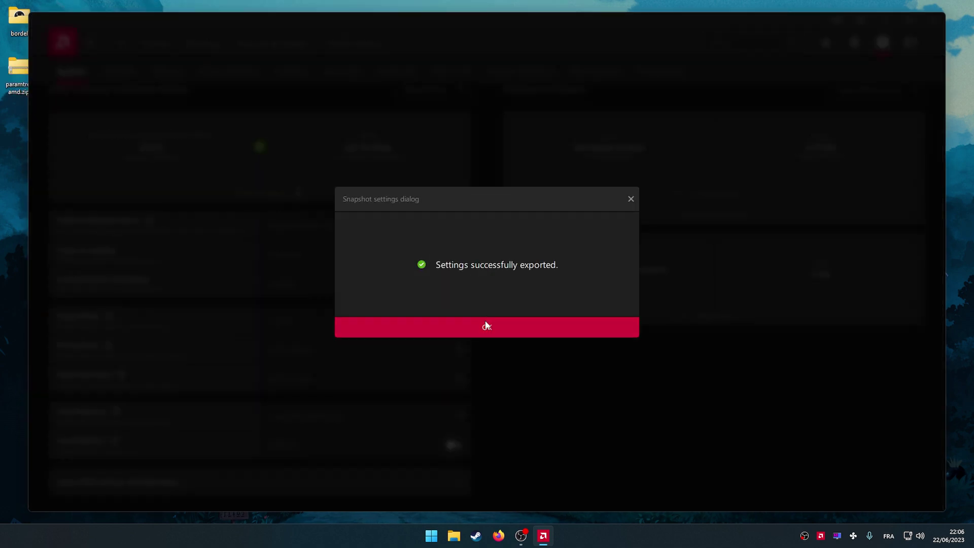
pyautogui.click(484, 326)
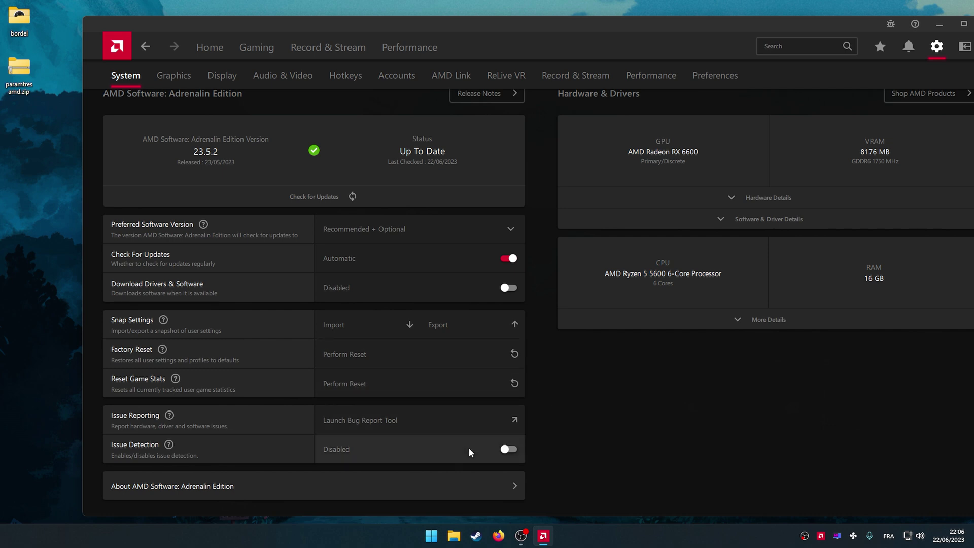
# Open the global Graphics settings and maximize the window
pyautogui.scroll(1, 608, 431)
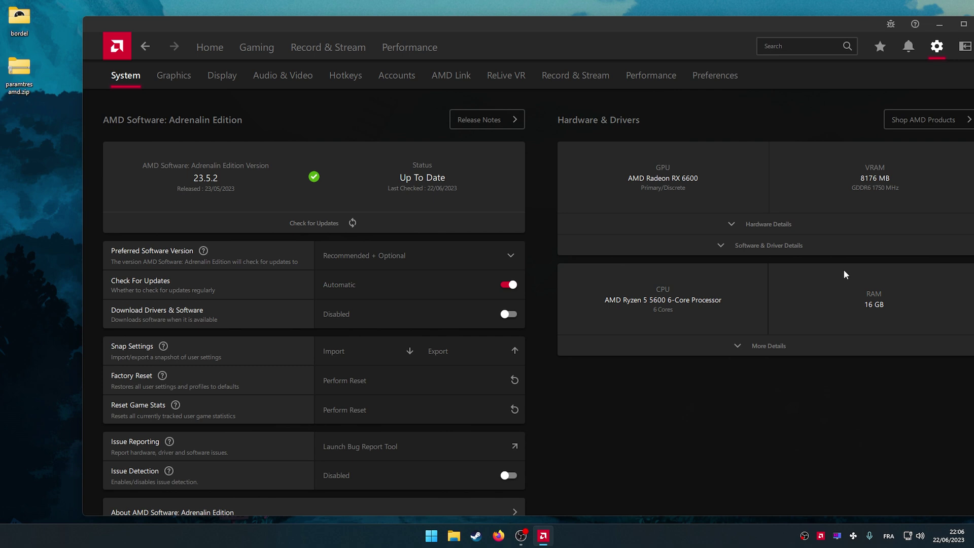
pyautogui.click(180, 81)
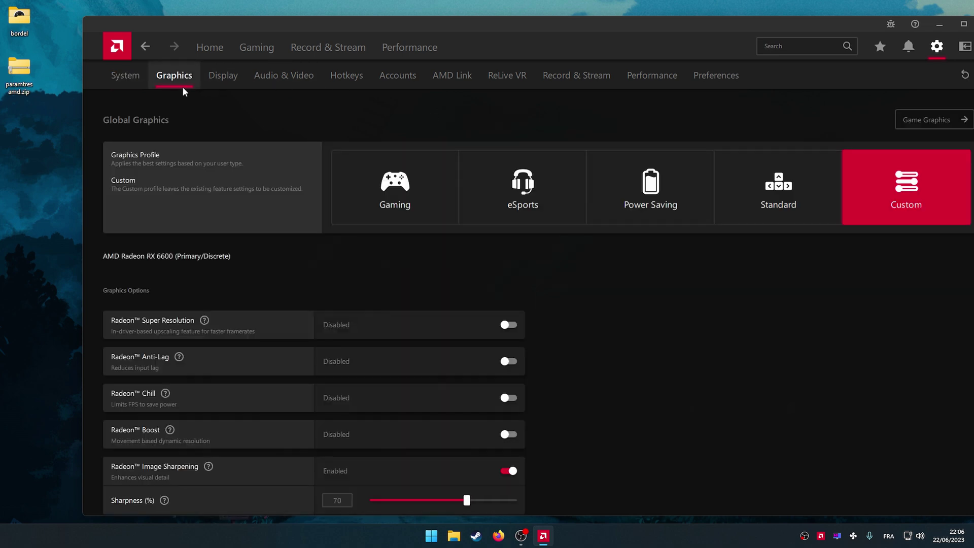
pyautogui.moveTo(337, 29); pyautogui.dragTo(303, 24)
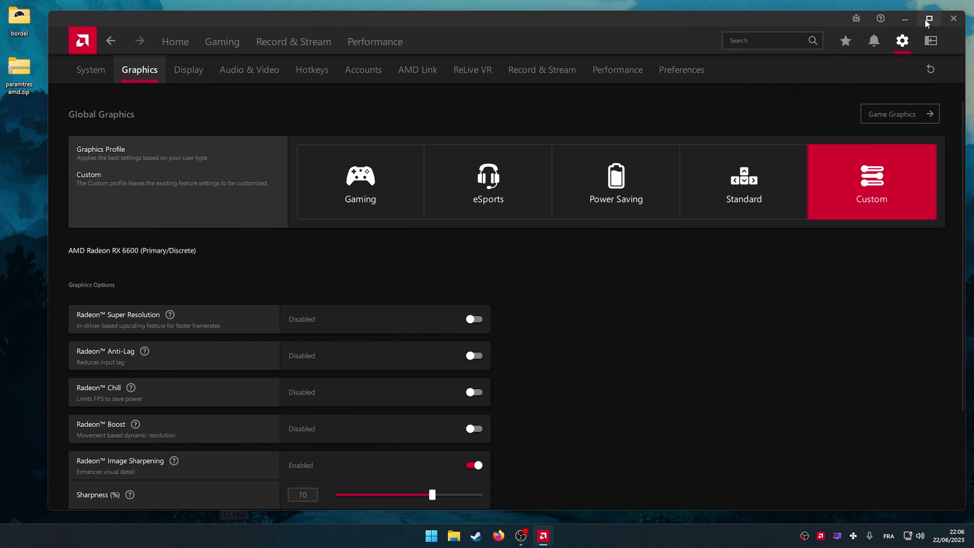
pyautogui.click(928, 19)
pyautogui.scroll(-2, 505, 308)
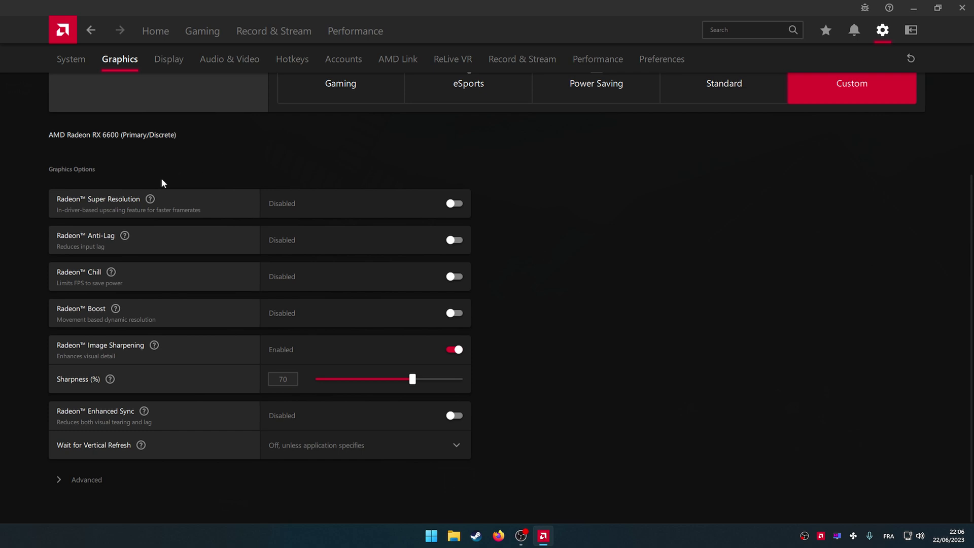
# Skim the Radeon graphics options and the Advanced section, including the Super Resolution and Anti-Aliasing Method descriptions
pyautogui.moveTo(151, 198)
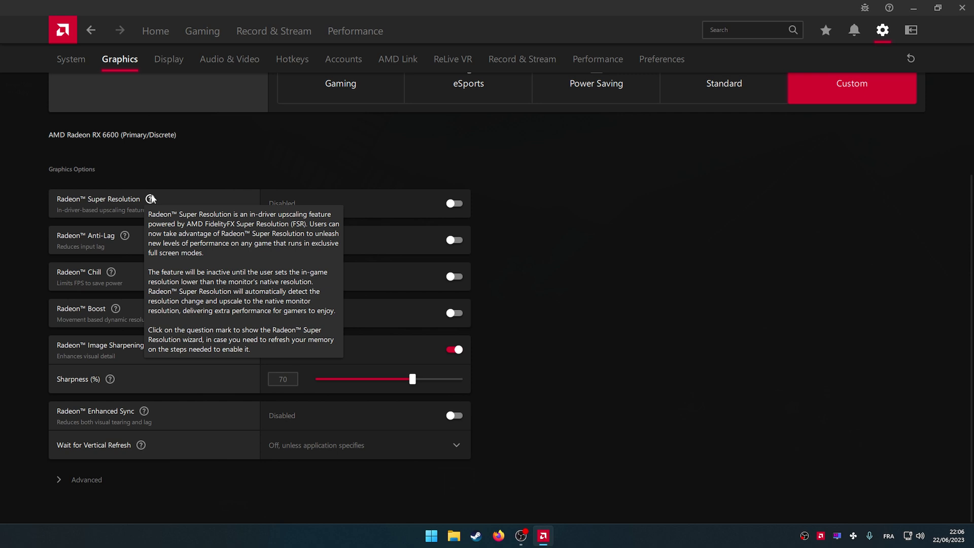
pyautogui.moveTo(112, 273)
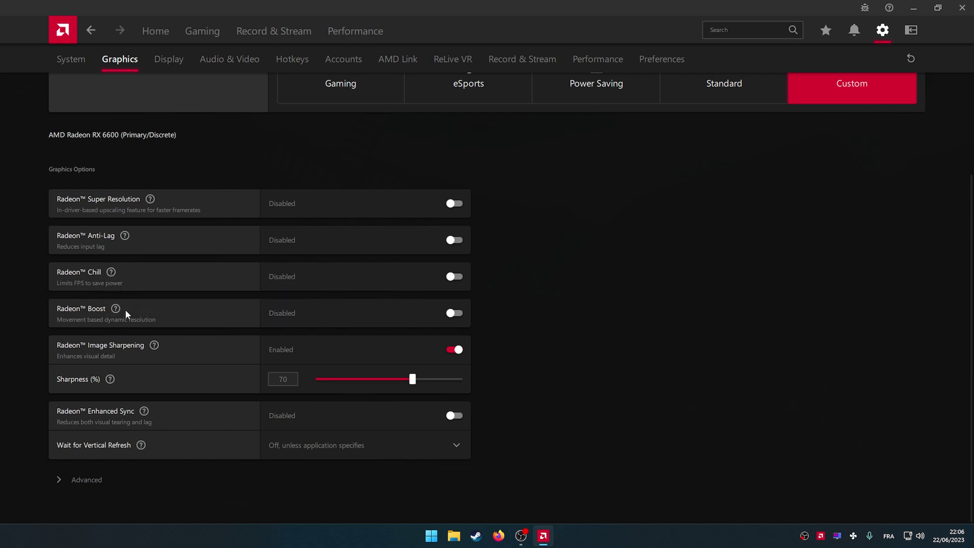
pyautogui.moveTo(112, 387)
pyautogui.click(76, 480)
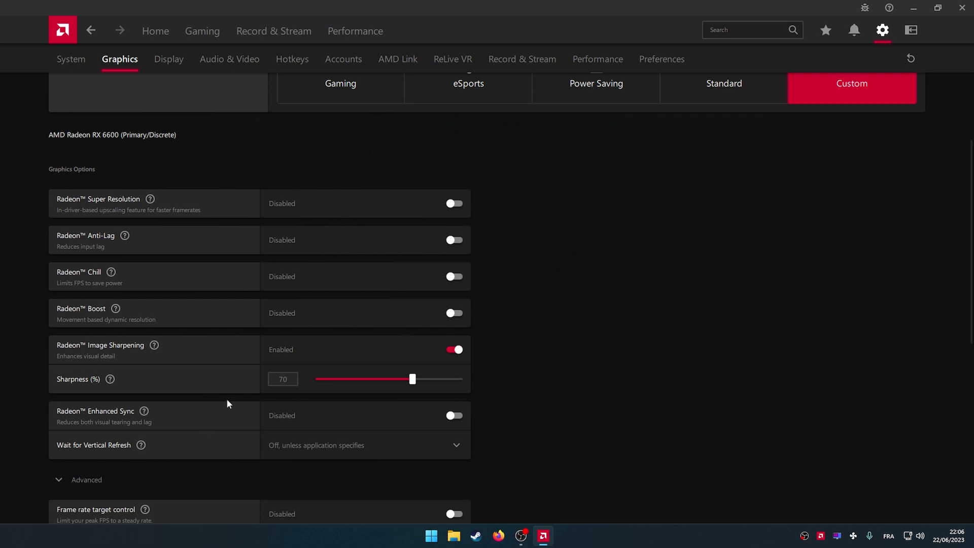
pyautogui.scroll(-8, 227, 398)
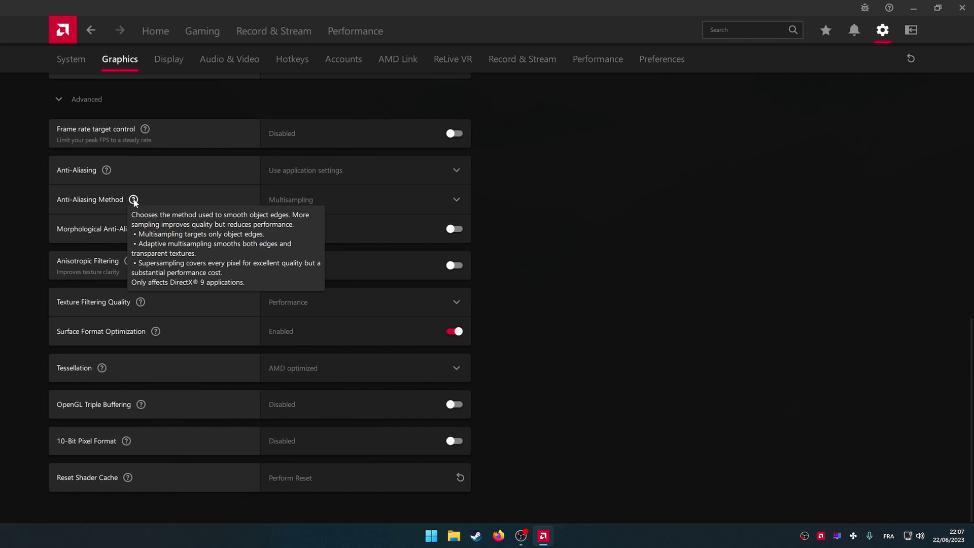
pyautogui.scroll(10, 66, 117)
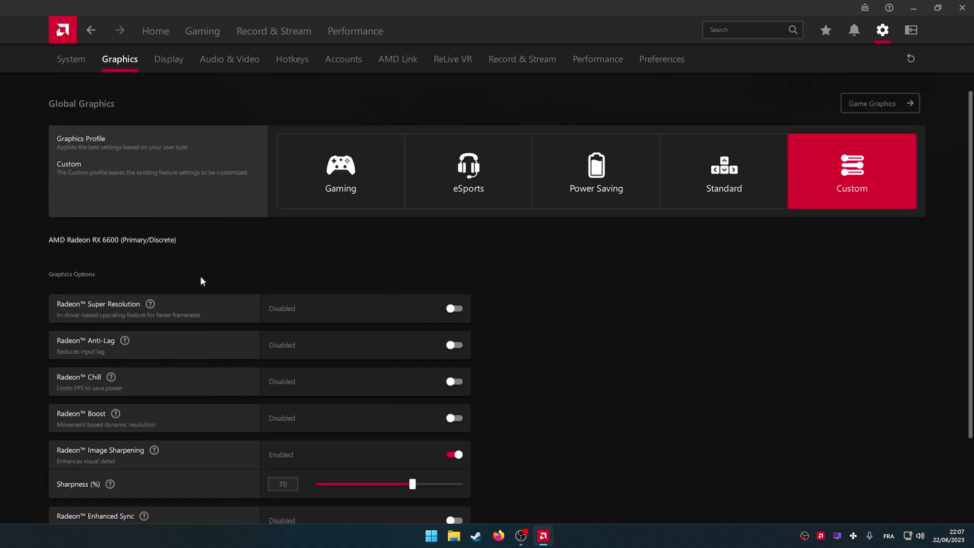
# Review the Radeon Super Resolution, Anti-Lag, Chill, Boost and Image Sharpening options with their descriptions
pyautogui.scroll(-2, 201, 278)
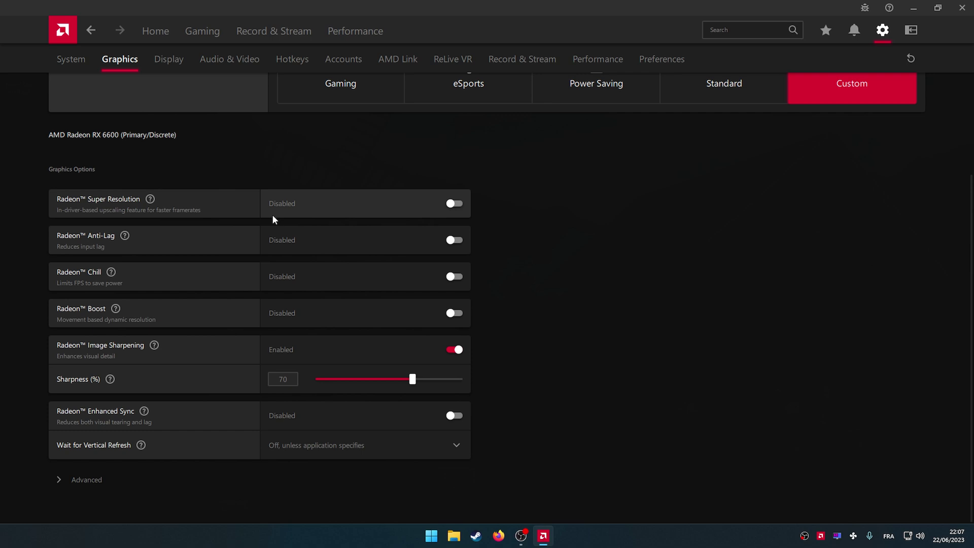
pyautogui.moveTo(124, 237)
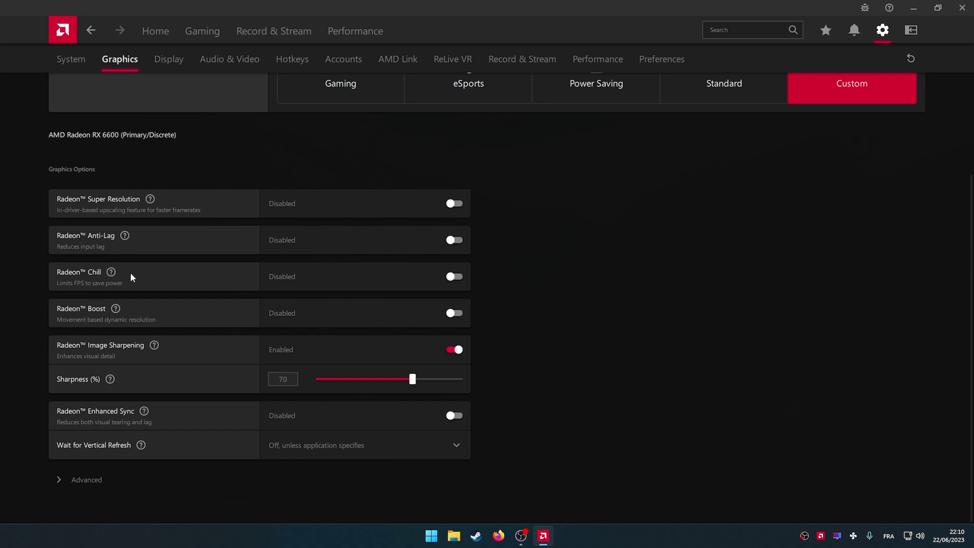
pyautogui.moveTo(122, 313)
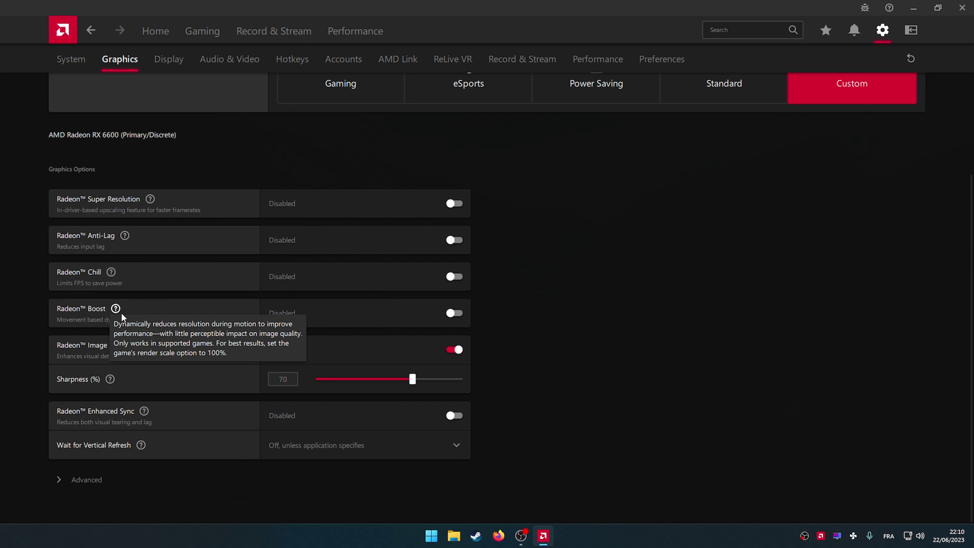
pyautogui.moveTo(154, 347)
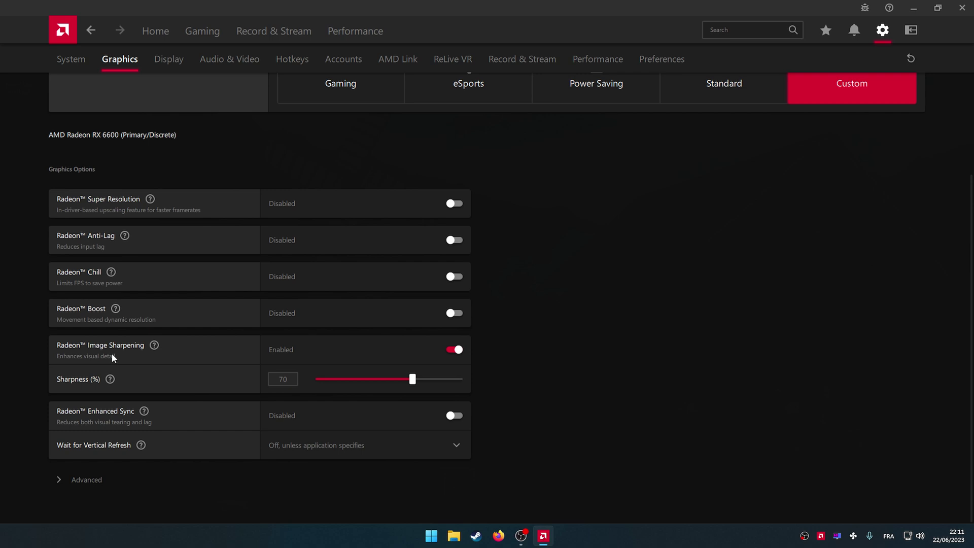
# Keep image sharpness at 70% and set Wait for Vertical Refresh to "Off, unless application specifies"
pyautogui.moveTo(412, 379)
pyautogui.mouseDown()
pyautogui.moveTo(502, 388)
pyautogui.moveTo(413, 385)
pyautogui.mouseUp()
pyautogui.click(449, 446)
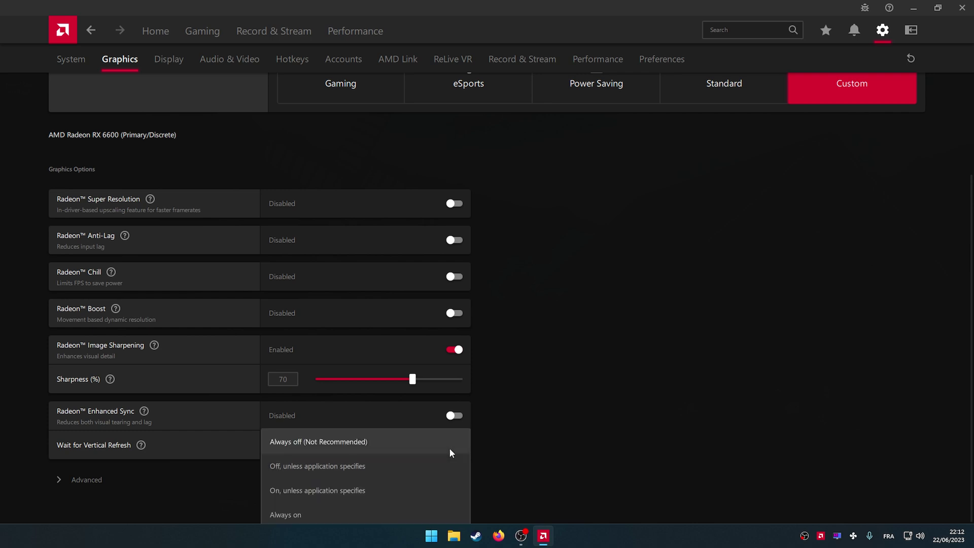
pyautogui.click(378, 472)
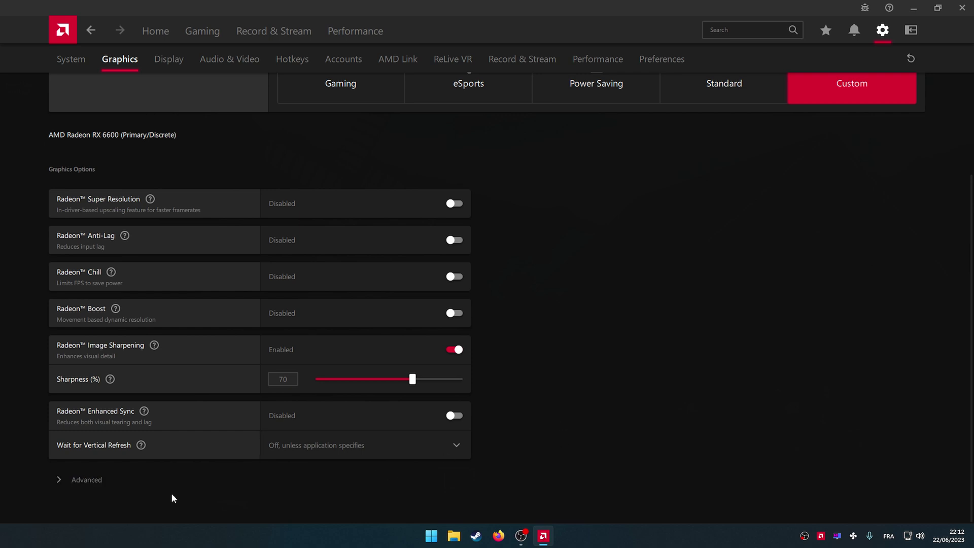
# Expand the Advanced graphics options, inspect Frame rate target control by enabling it, and disable it again
pyautogui.click(68, 479)
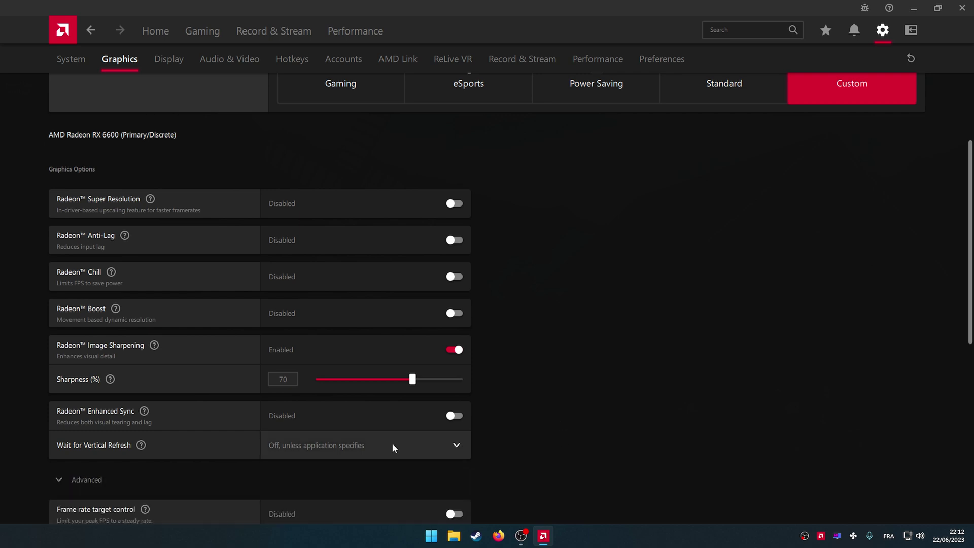
pyautogui.scroll(-6, 533, 399)
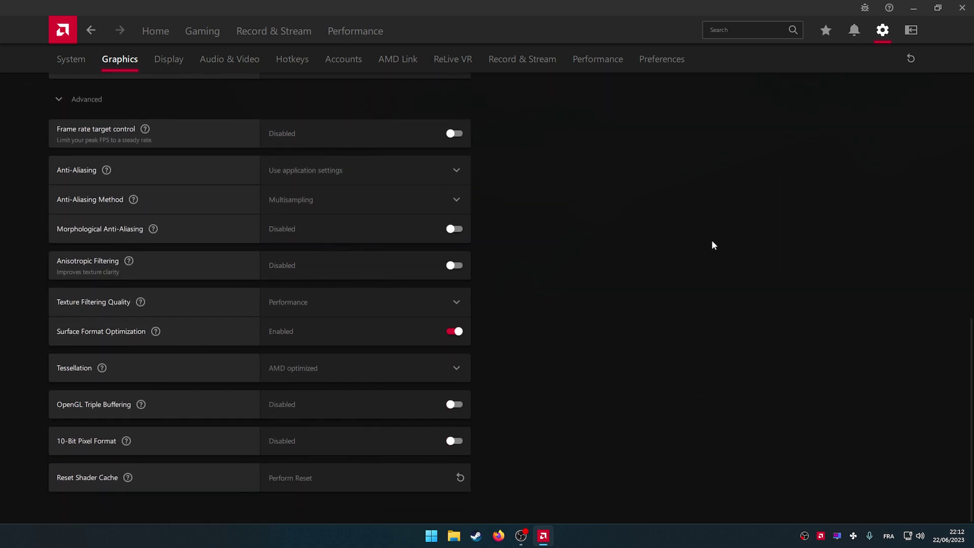
pyautogui.moveTo(109, 172)
pyautogui.moveTo(144, 135)
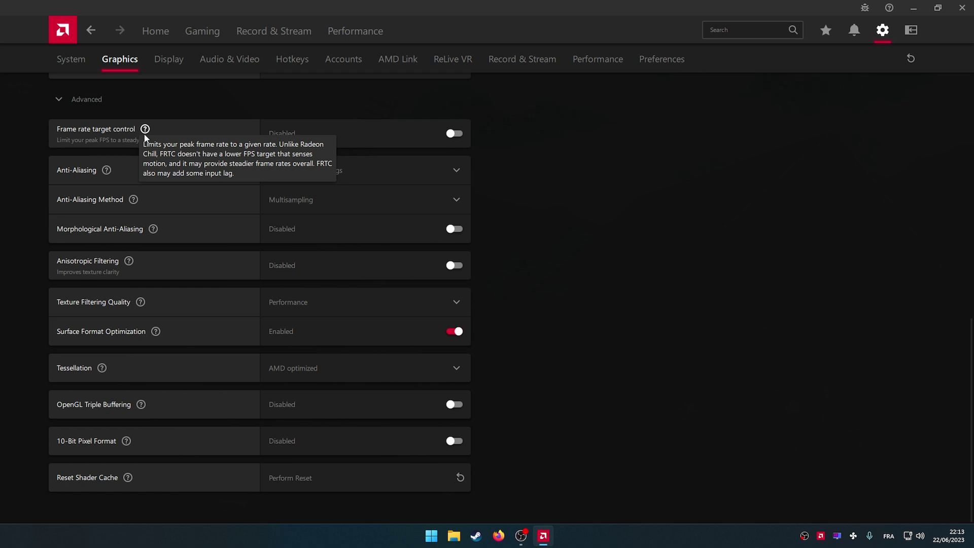
pyautogui.click(453, 134)
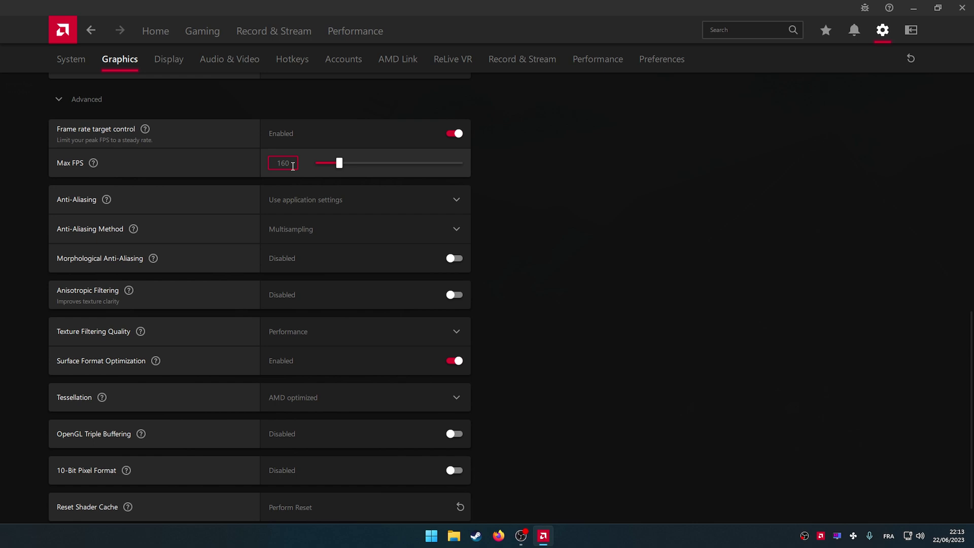
pyautogui.click(452, 133)
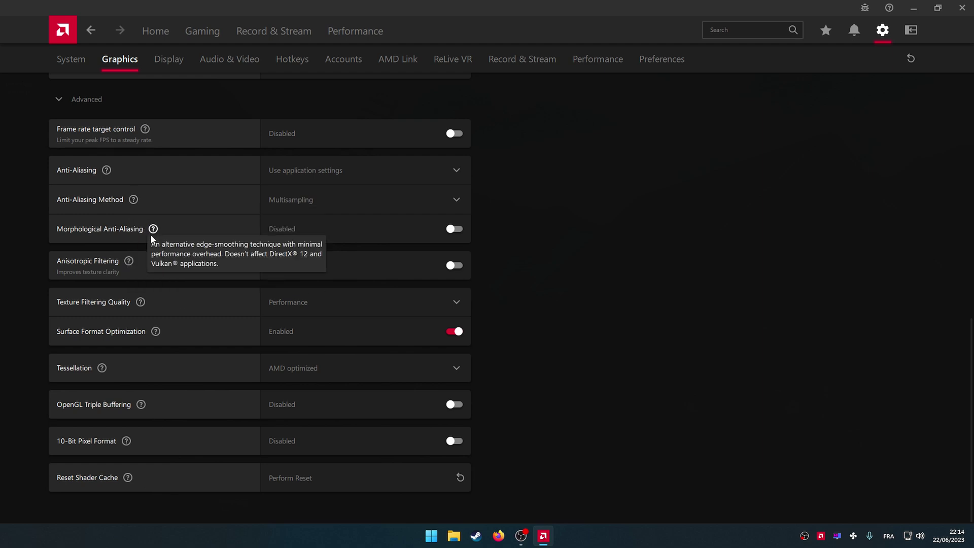
# Set Texture Filtering Quality to Performance and Tessellation to AMD optimized
pyautogui.moveTo(153, 230)
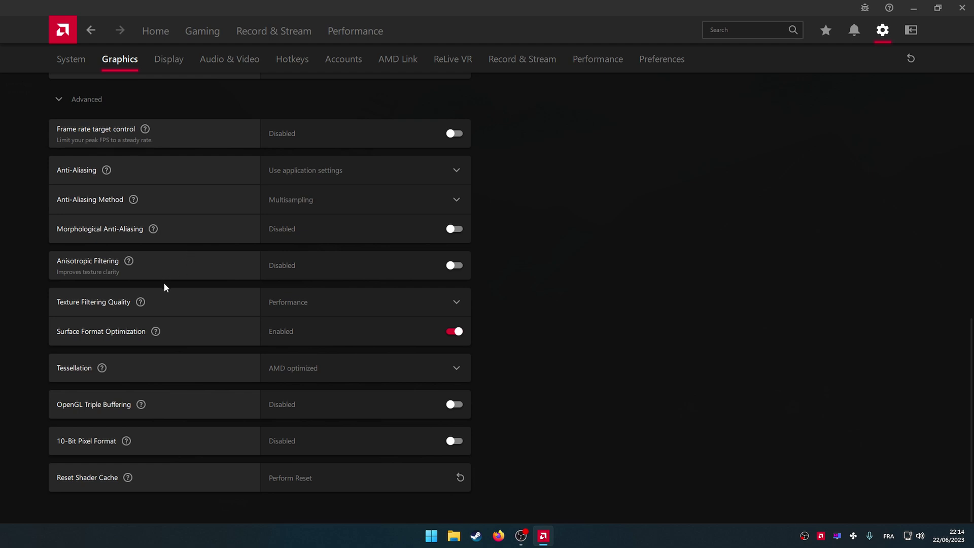
pyautogui.click(275, 301)
pyautogui.click(292, 378)
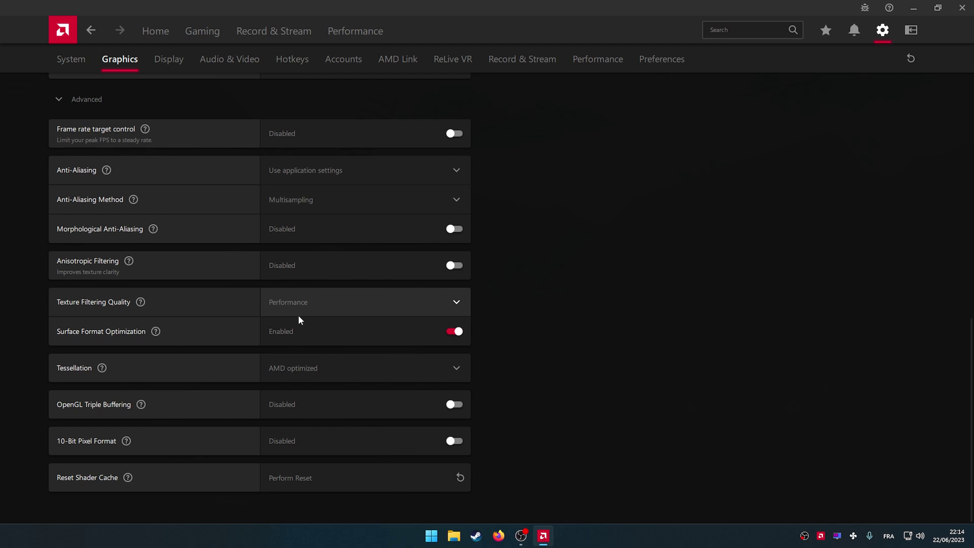
pyautogui.moveTo(154, 333)
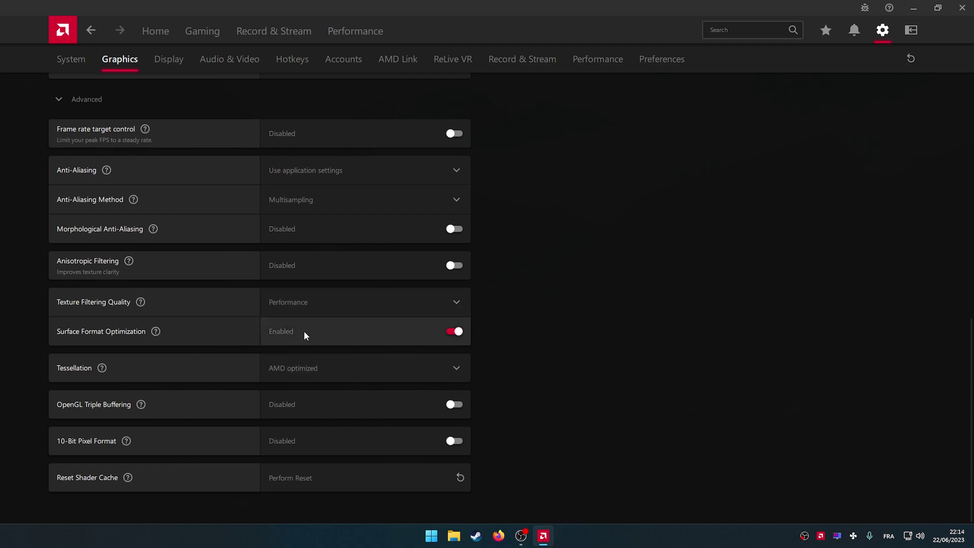
pyautogui.click(306, 366)
pyautogui.click(301, 395)
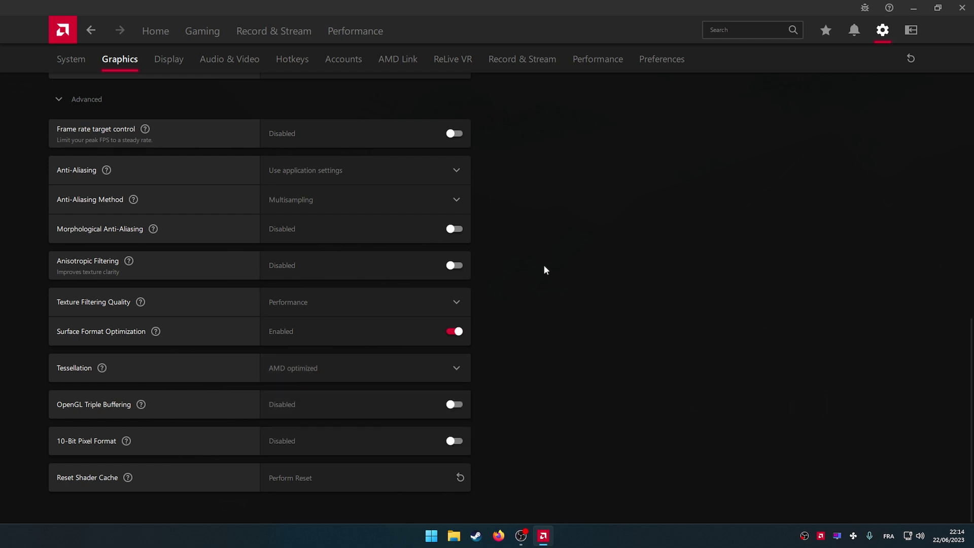
# Open the Display settings, check both displays, and read the Virtual Super Resolution description for Display 1
pyautogui.scroll(10, 553, 289)
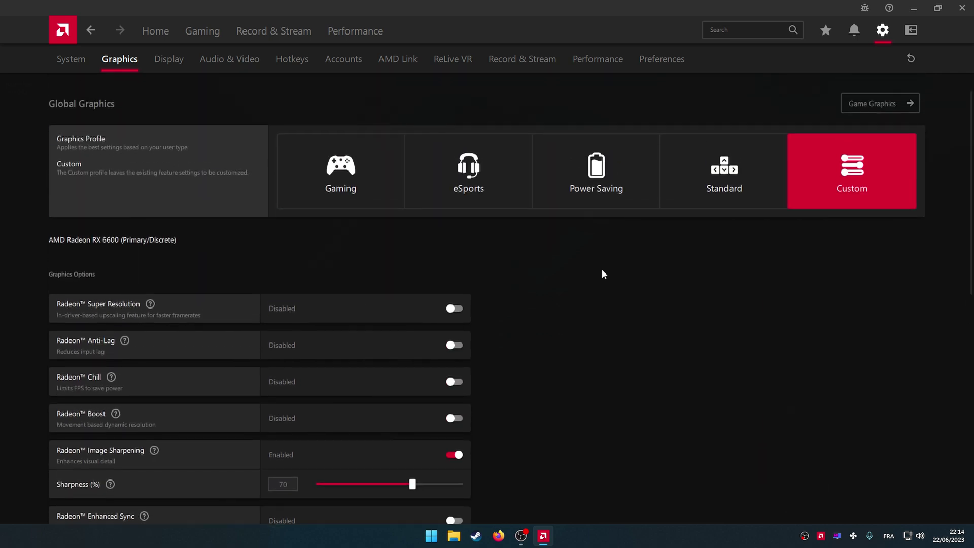
pyautogui.click(184, 59)
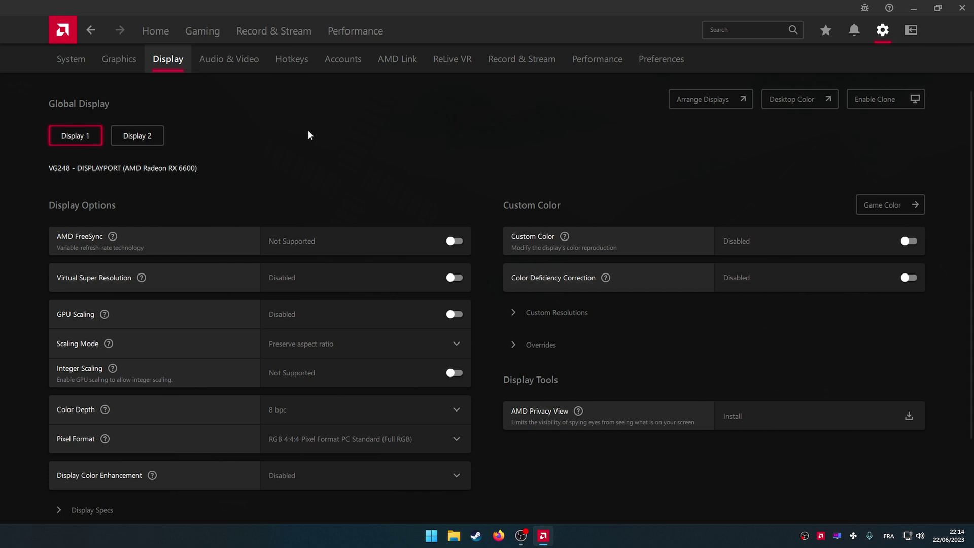
pyautogui.click(148, 135)
pyautogui.click(76, 136)
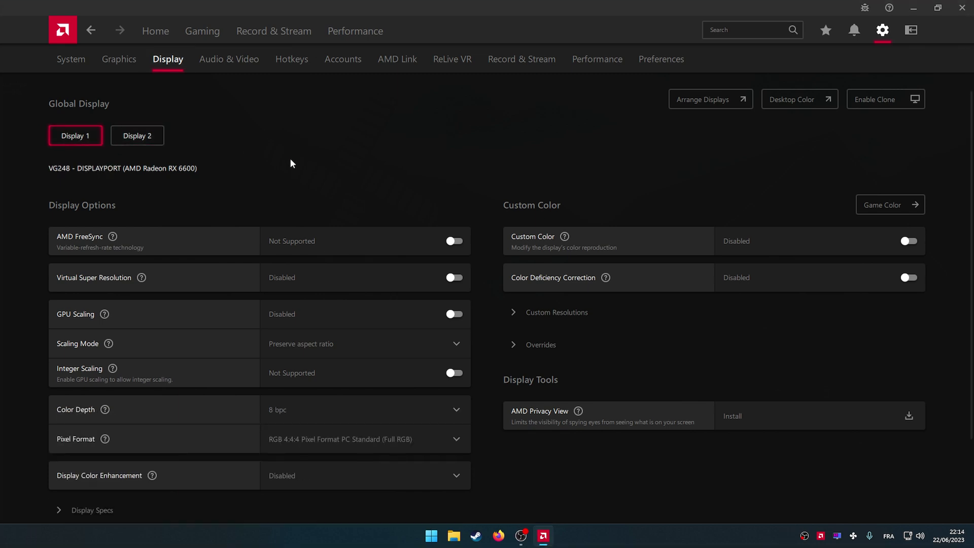
pyautogui.scroll(-1, 292, 160)
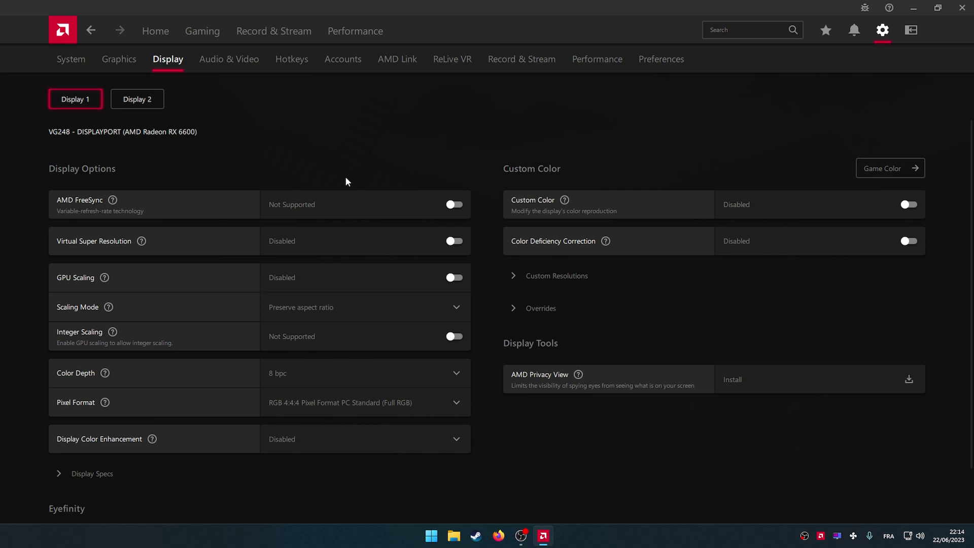
pyautogui.scroll(-1, 345, 177)
pyautogui.moveTo(143, 207)
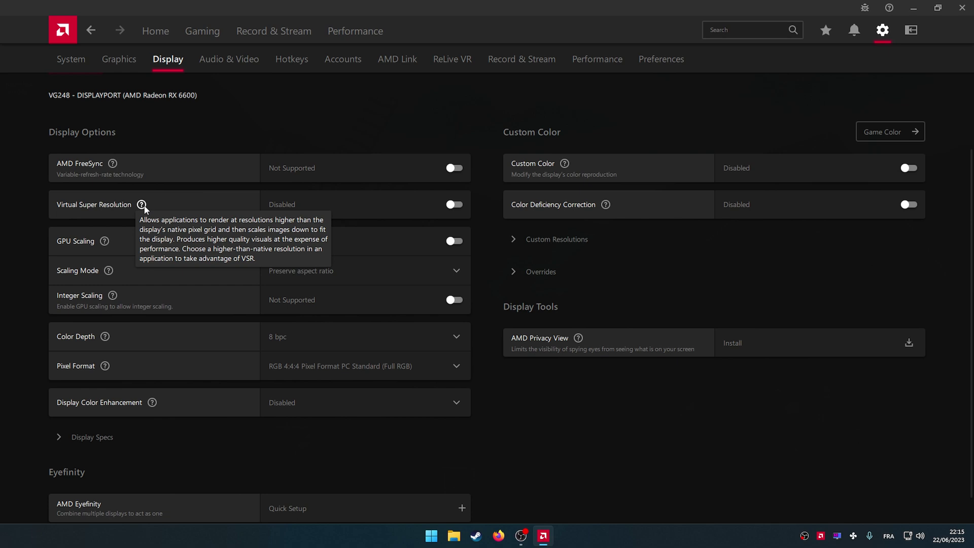
# Revisit Radeon Super Resolution in the Graphics settings for comparison and return to Display 1's scaling options
pyautogui.click(122, 65)
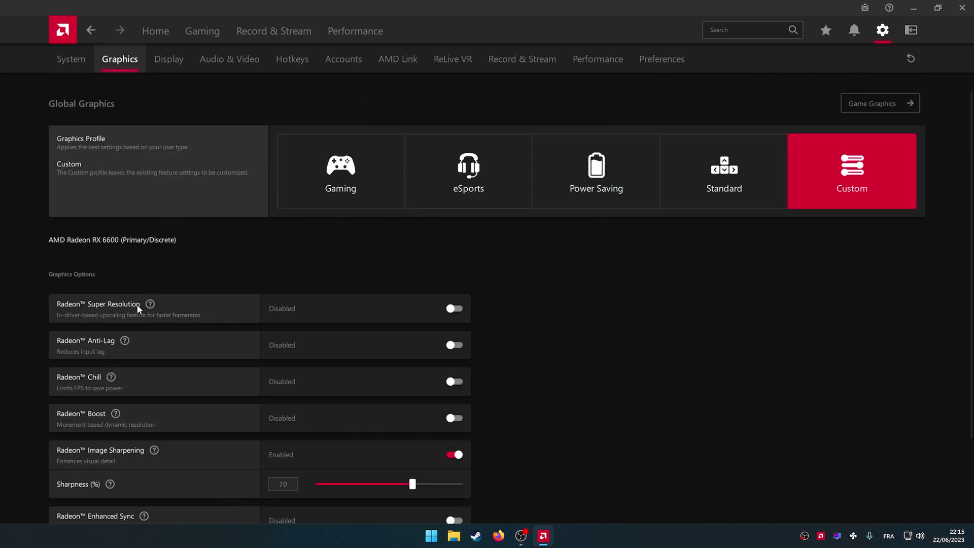
pyautogui.moveTo(149, 308)
pyautogui.click(170, 63)
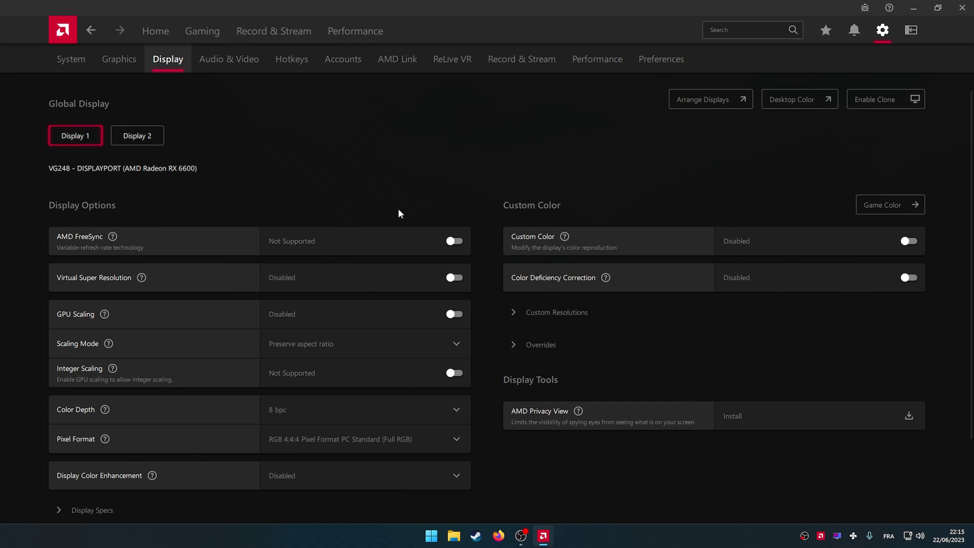
pyautogui.scroll(-1, 419, 208)
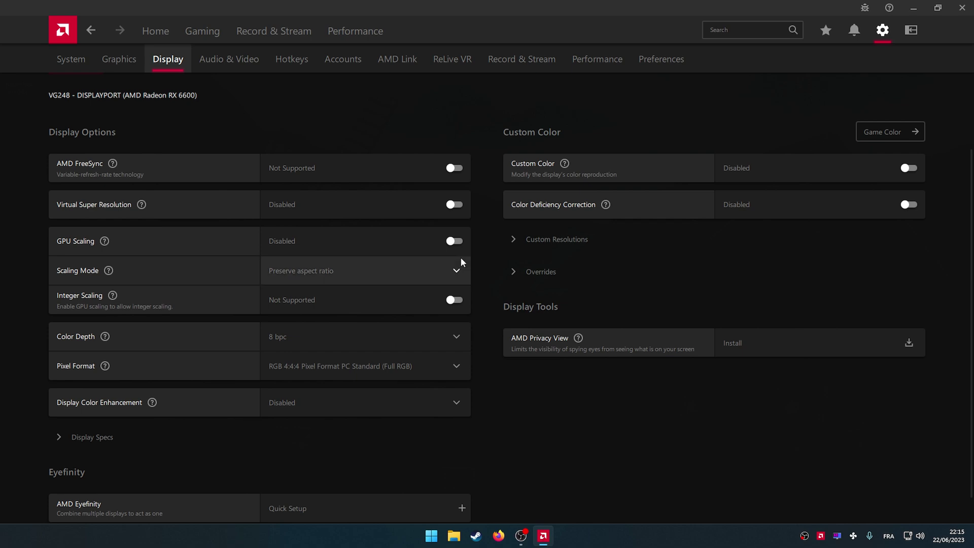
# Read the GPU Scaling description for Display 1 and check the available Scaling Mode choices
pyautogui.moveTo(107, 243)
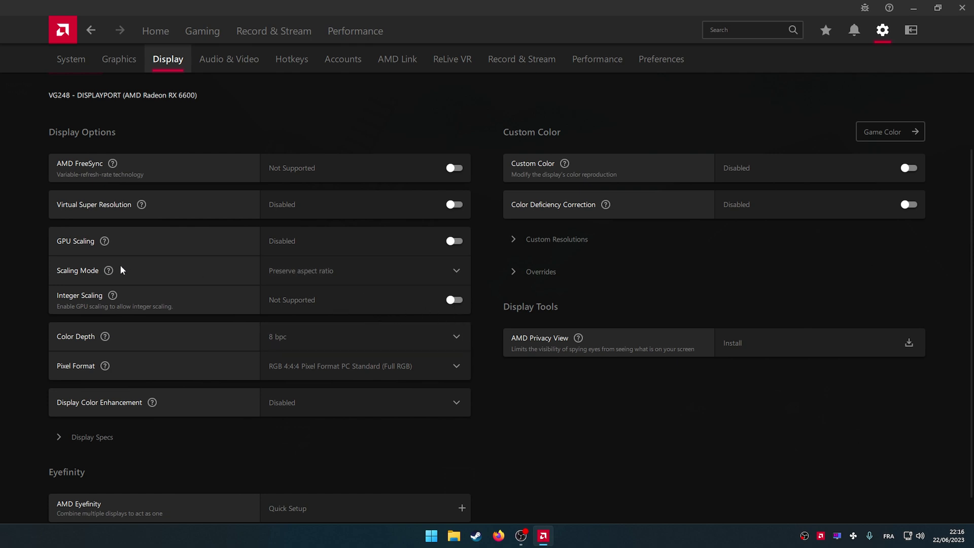
pyautogui.click(294, 274)
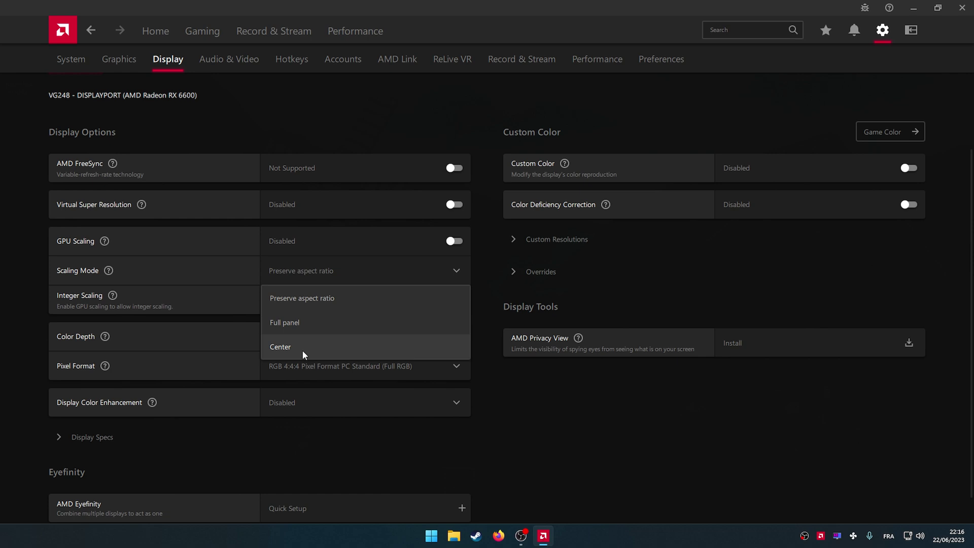
pyautogui.click(440, 418)
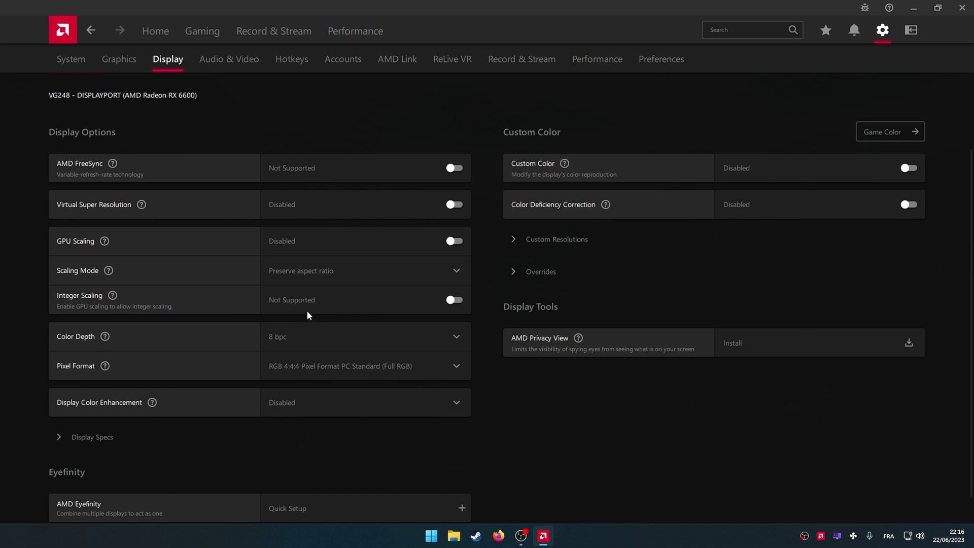
# Check the Color Depth choices and select RGB 4:4:4 Pixel Format PC Standard (Full RGB) as Display 1's pixel format
pyautogui.scroll(-1, 314, 308)
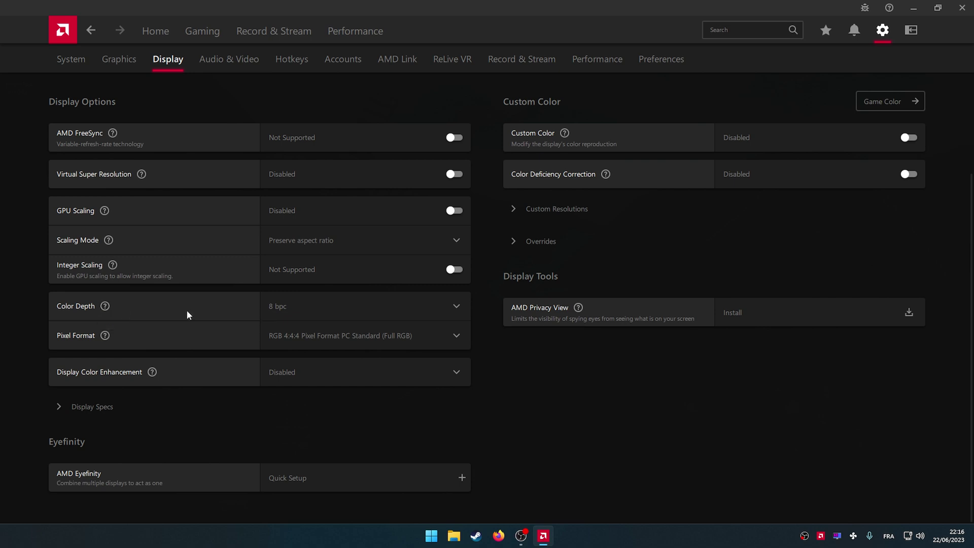
pyautogui.click(330, 311)
pyautogui.click(304, 359)
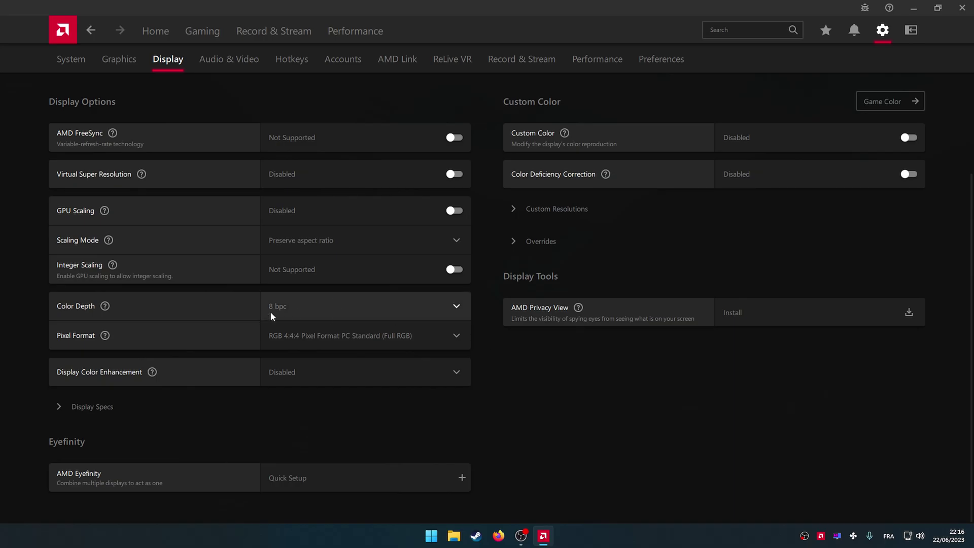
pyautogui.click(384, 329)
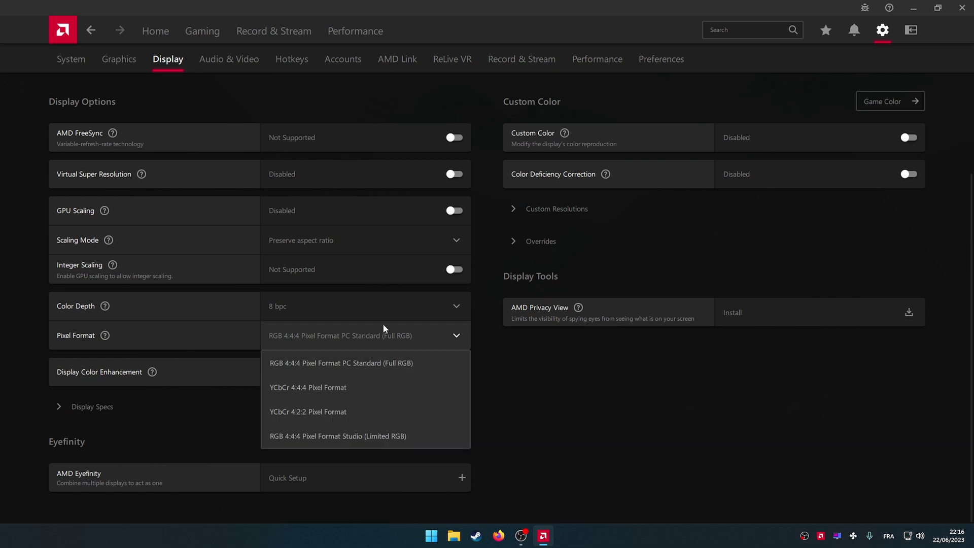
pyautogui.click(405, 365)
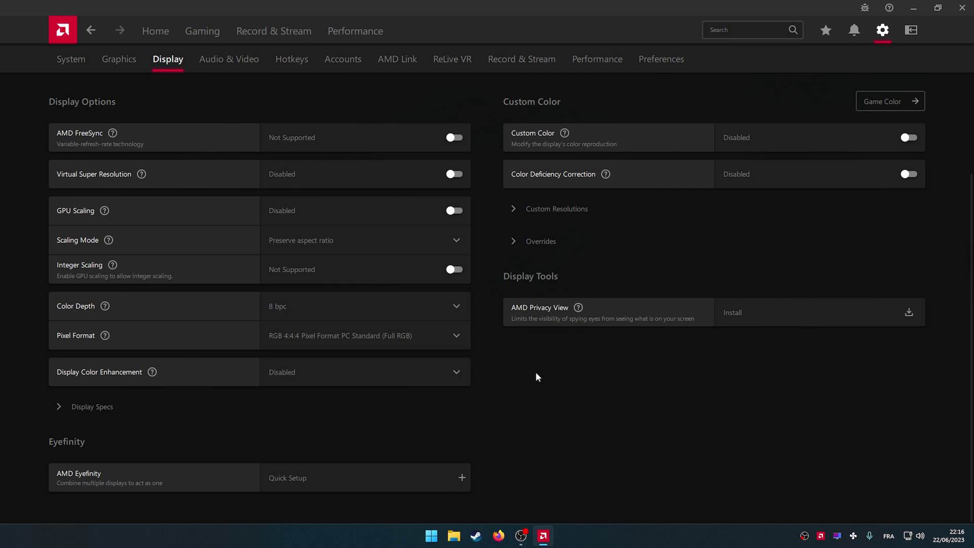
# Check the Display Color Enhancement choices, and expand Display Specs to read the timing information before collapsing it
pyautogui.click(449, 369)
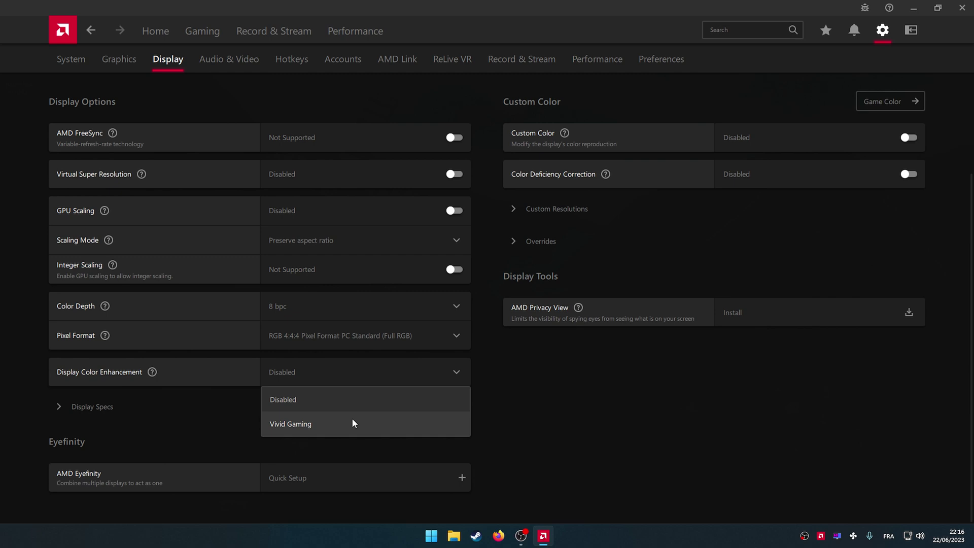
pyautogui.click(505, 427)
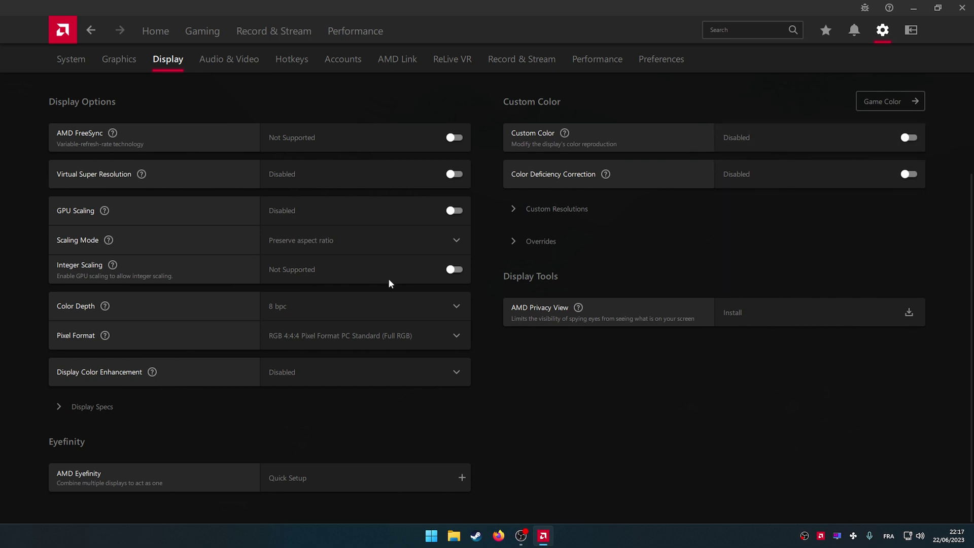
pyautogui.click(73, 406)
pyautogui.scroll(-5, 501, 319)
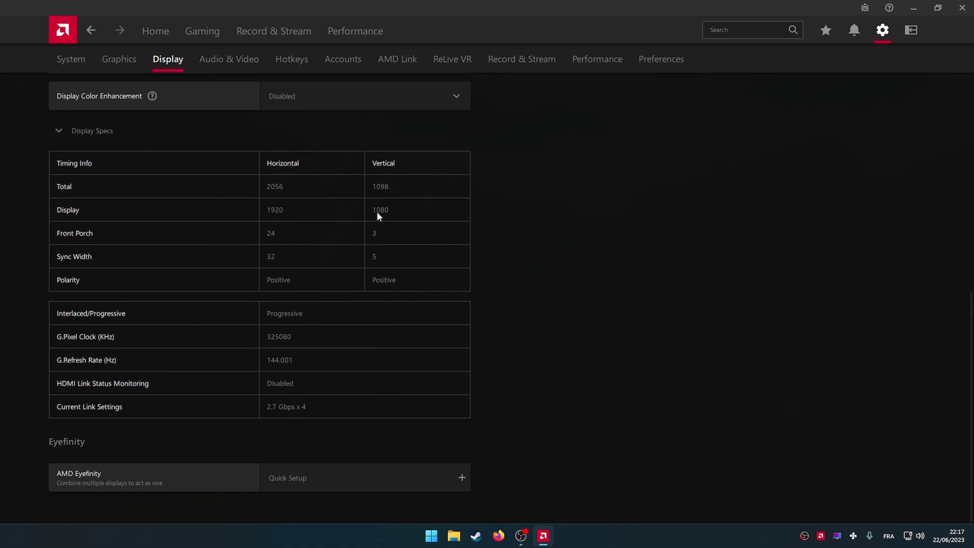
pyautogui.click(62, 129)
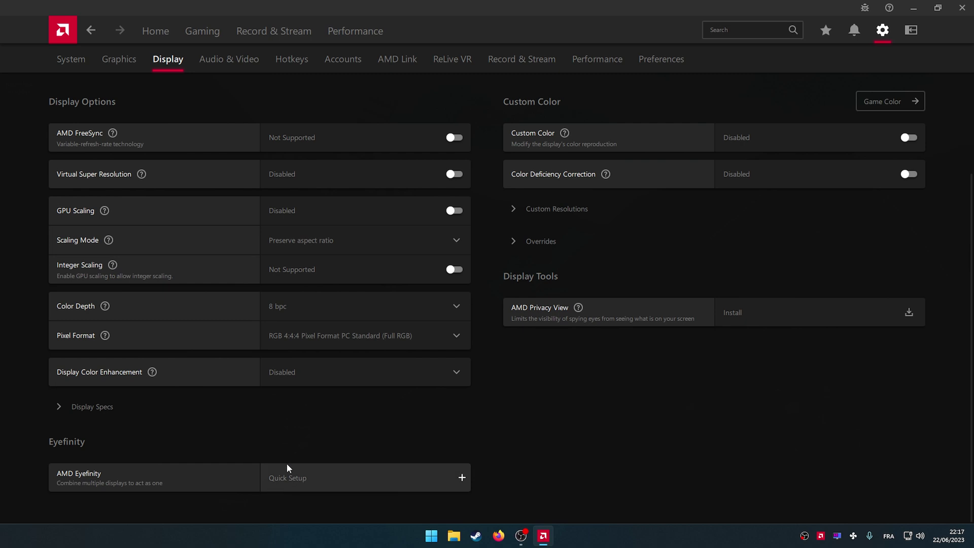
# Enable Custom Color, try Saturation at its maximum, return it to 100, and disable Custom Color again
pyautogui.scroll(1, 562, 428)
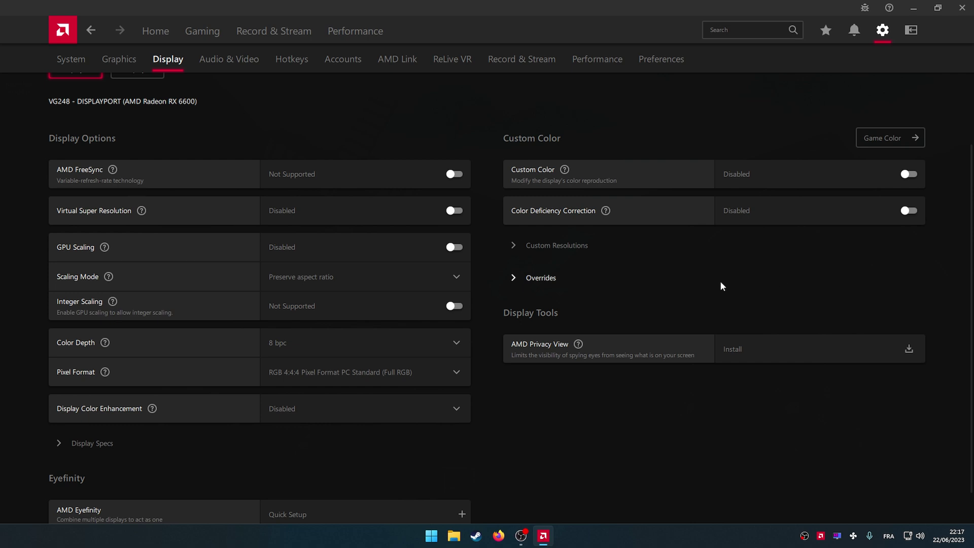
pyautogui.scroll(-1, 675, 261)
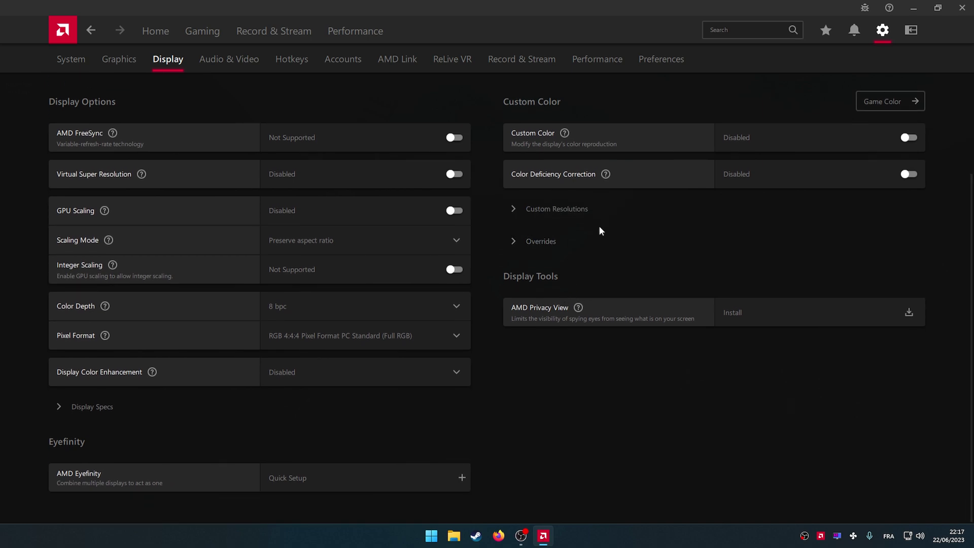
pyautogui.click(876, 146)
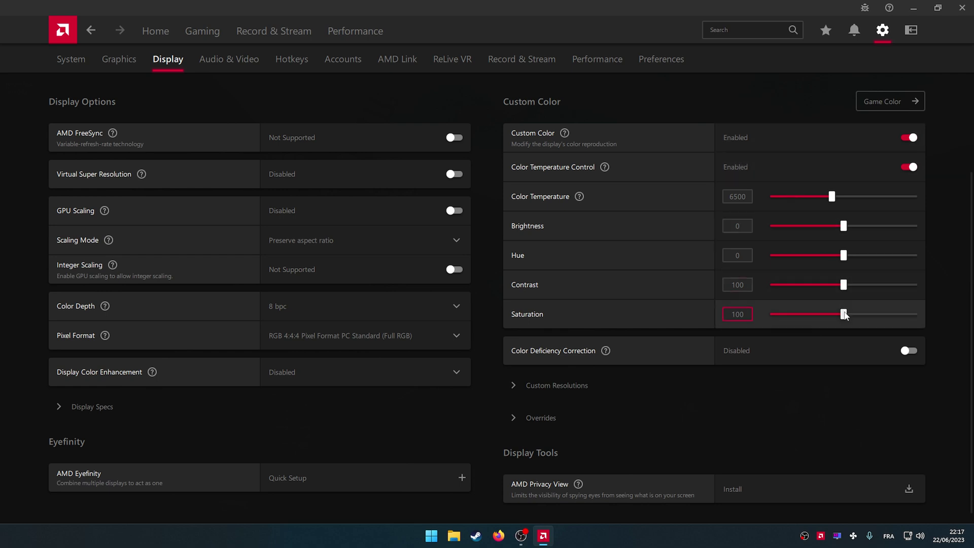
pyautogui.moveTo(843, 314); pyautogui.dragTo(944, 316)
pyautogui.moveTo(914, 315); pyautogui.dragTo(845, 316)
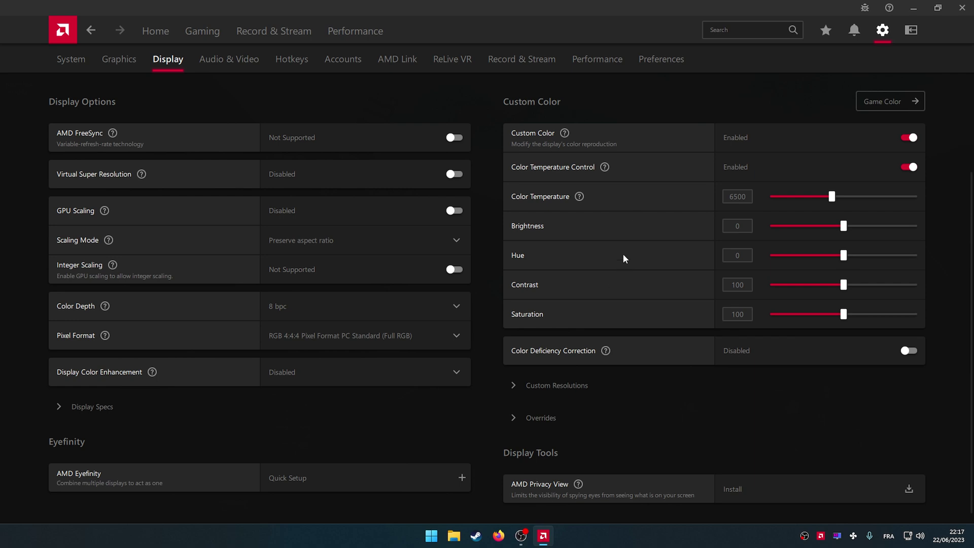
pyautogui.click(912, 138)
# Expand the Custom Resolutions and Overrides sections to view their EULA requirements
pyautogui.click(557, 209)
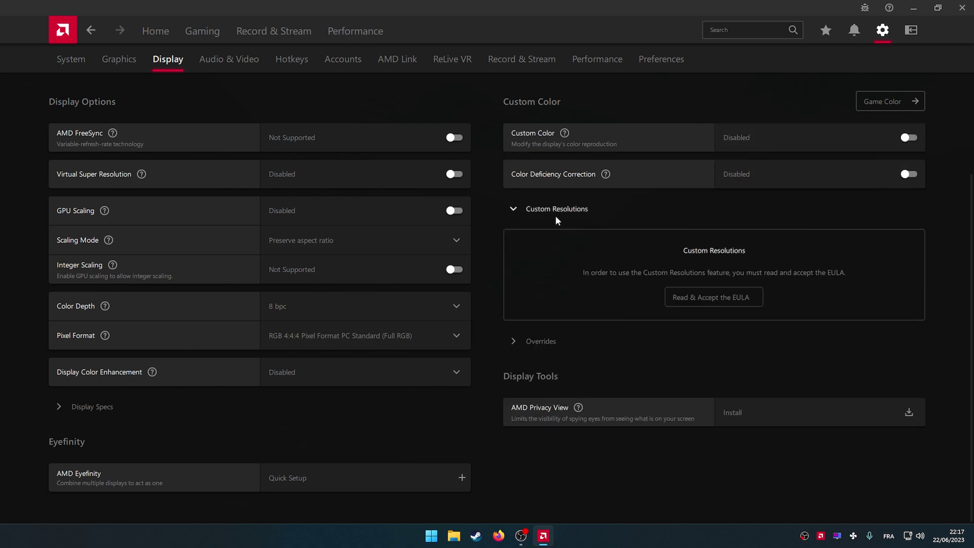
pyautogui.click(551, 342)
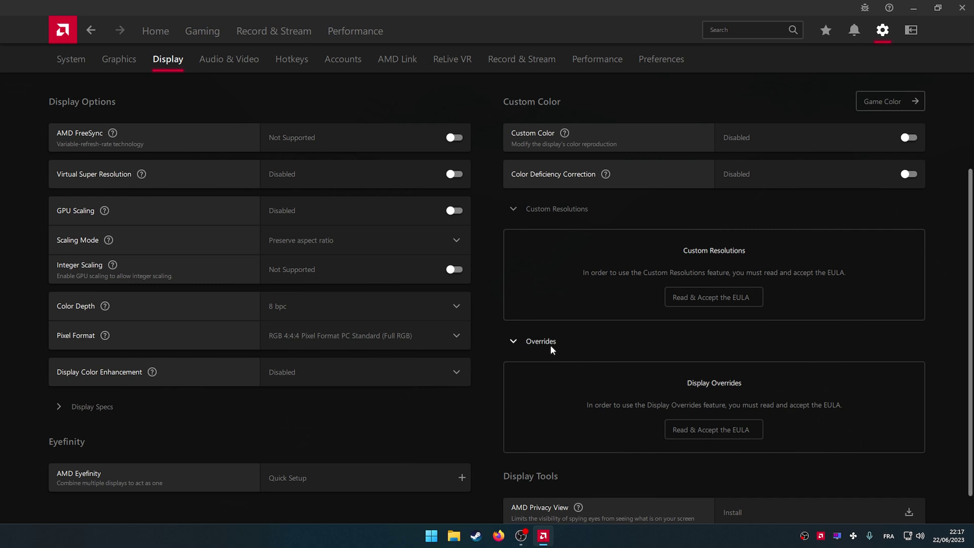
pyautogui.scroll(-1, 683, 317)
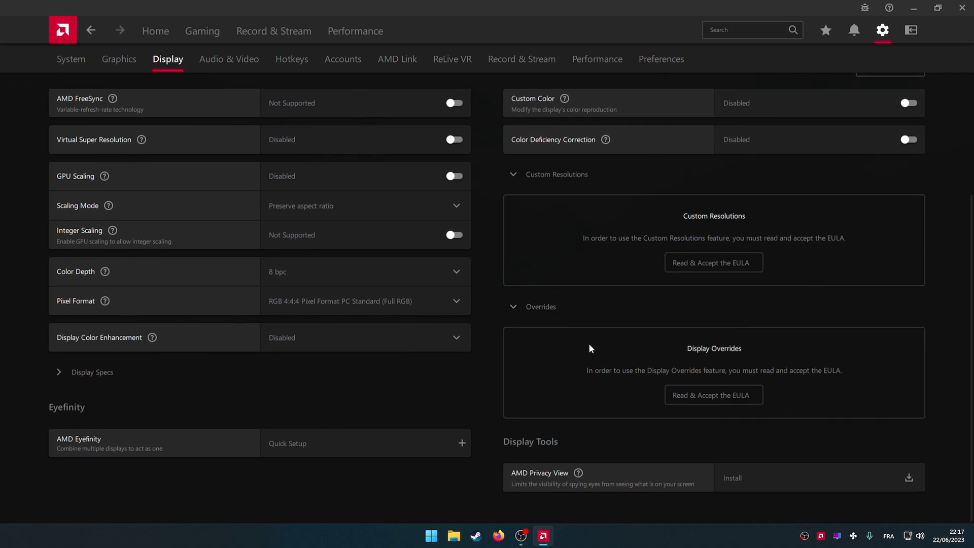
# Look through Display 2's settings, including HDMI Scaling, and return to Display 1
pyautogui.scroll(3, 588, 343)
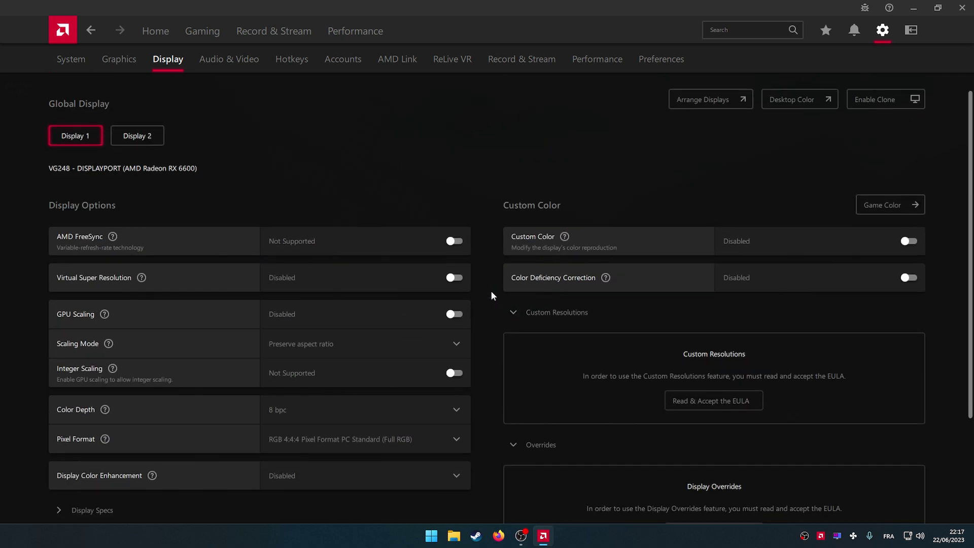
pyautogui.click(155, 135)
pyautogui.scroll(-2, 302, 260)
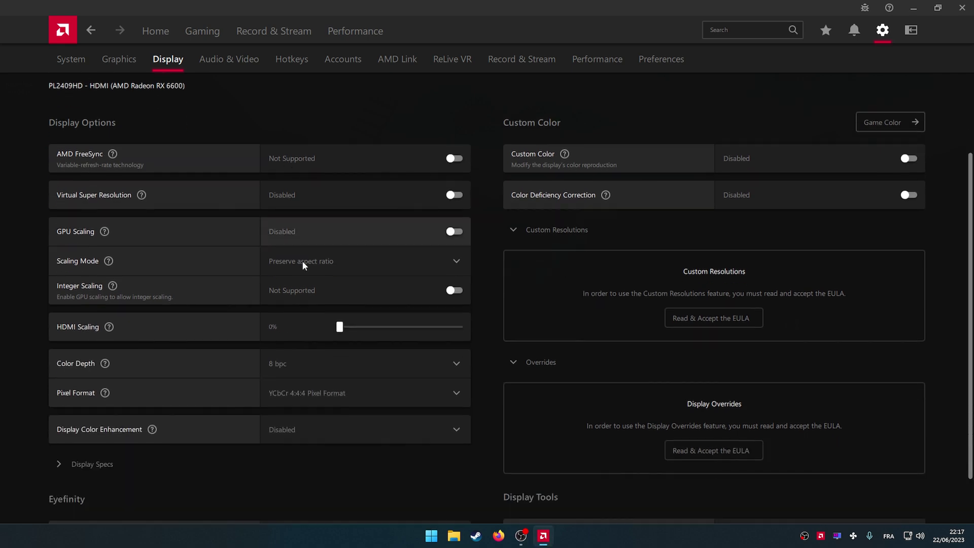
pyautogui.scroll(-2, 302, 260)
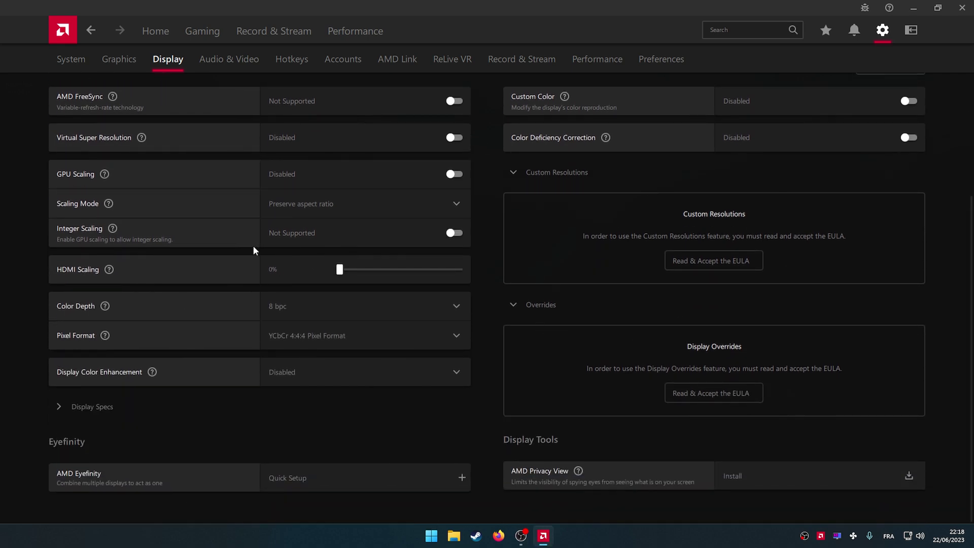
pyautogui.scroll(3, 252, 245)
pyautogui.click(94, 141)
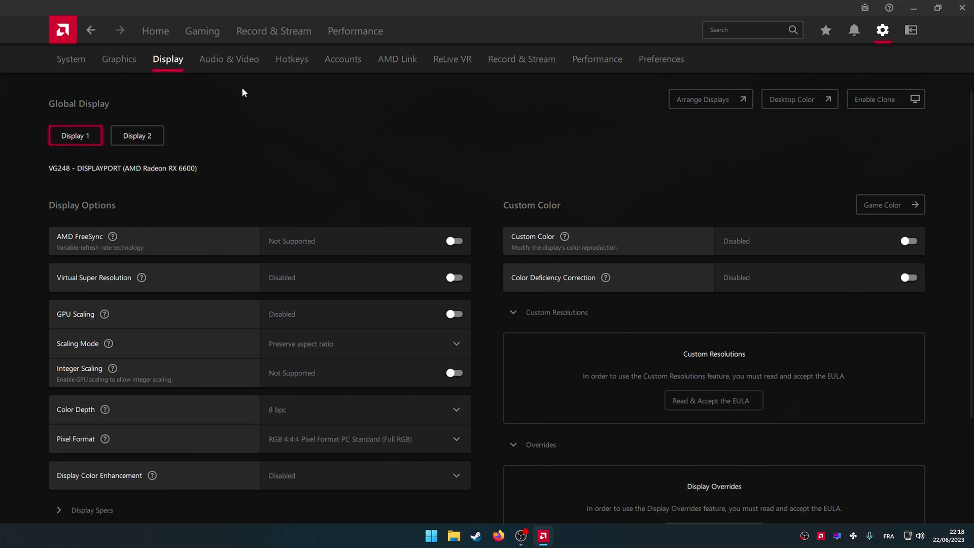
# Read the AMD Noise Suppression description in the Audio & Video settings and check the Use Hotkeys option in the Hotkeys settings
pyautogui.click(231, 61)
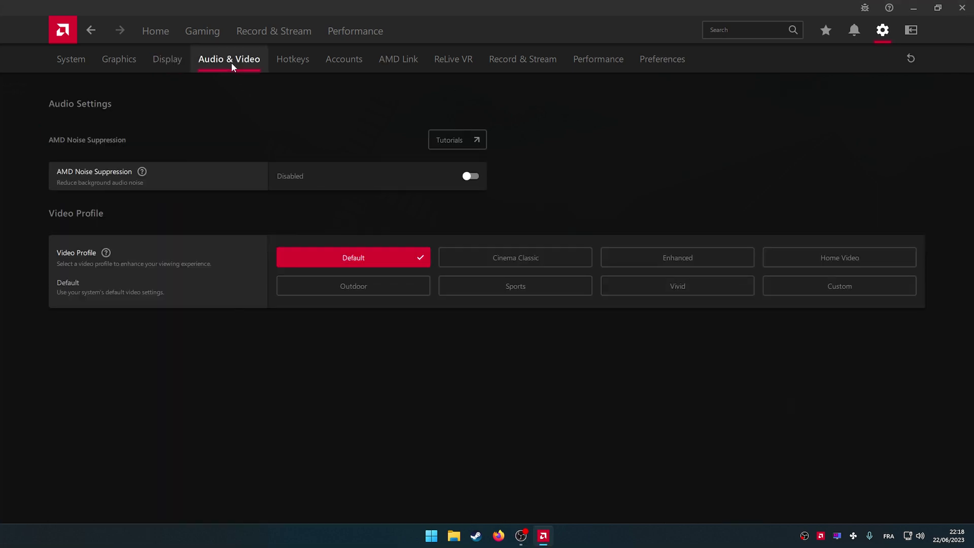
pyautogui.moveTo(142, 174)
pyautogui.click(295, 65)
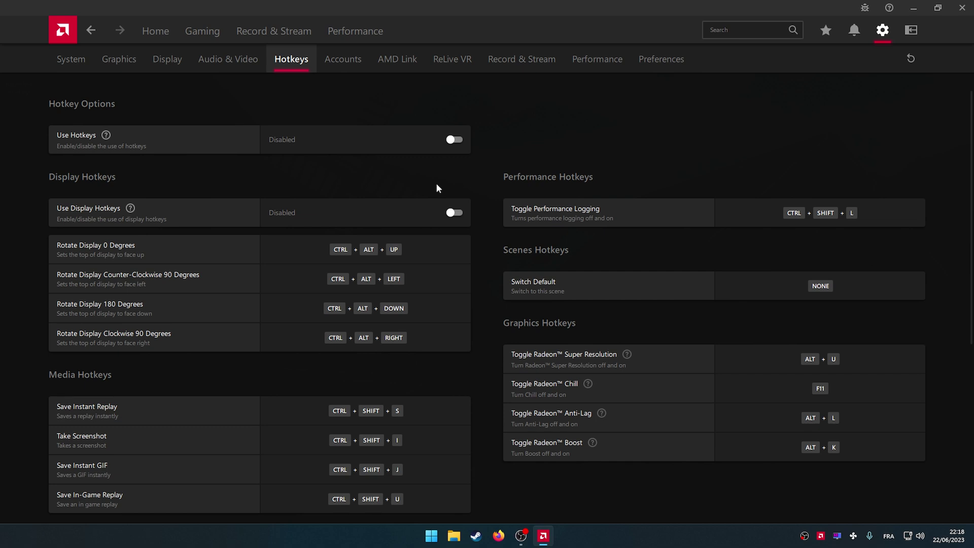
pyautogui.click(453, 140)
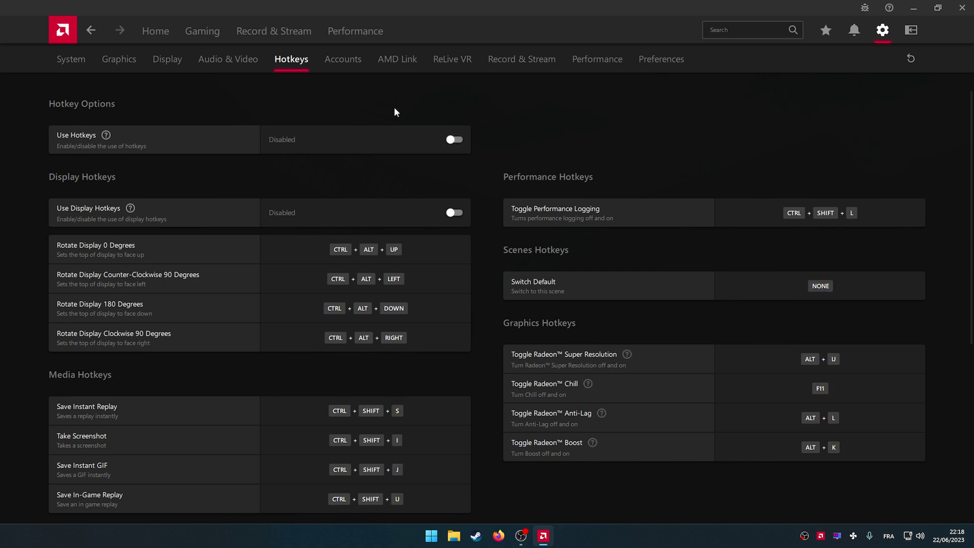
# View the Accounts, AMD Link and ReLive VR settings in turn
pyautogui.click(345, 69)
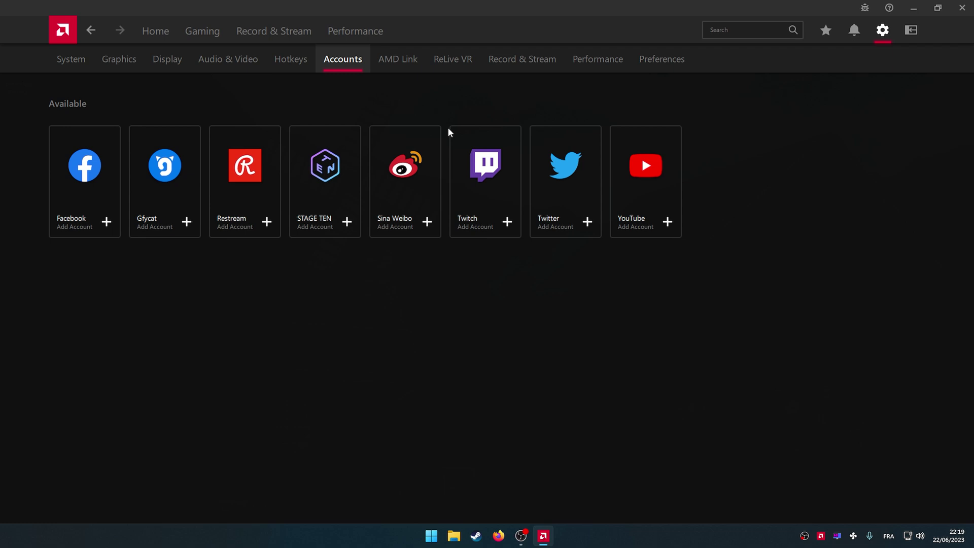
pyautogui.click(393, 63)
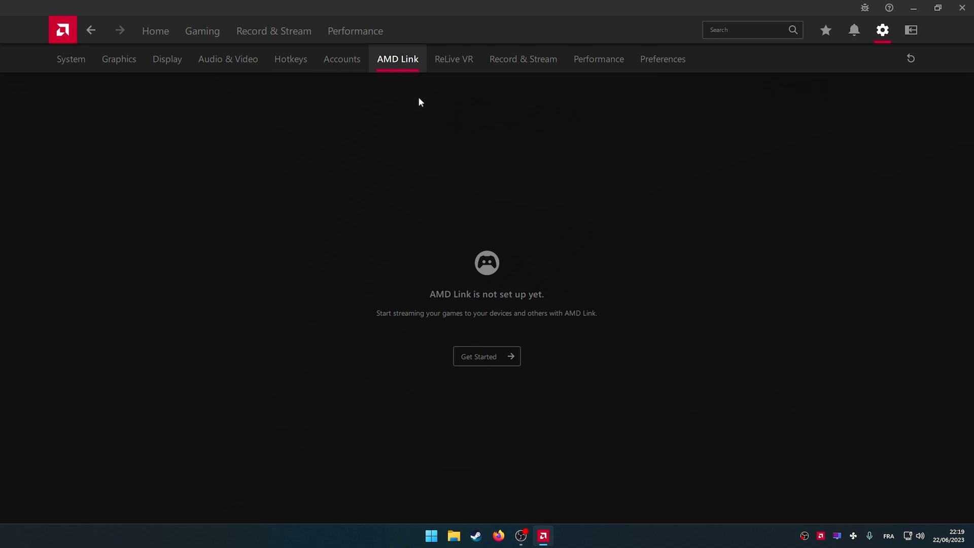
pyautogui.click(453, 59)
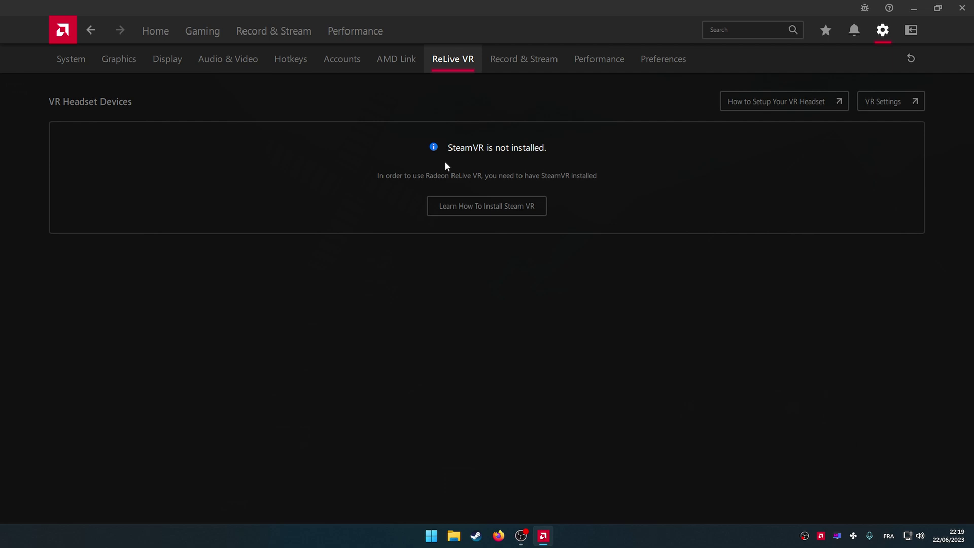
# View the Record & Stream settings, revisit the main Record & Stream and Performance sections for comparison, and reopen the settings
pyautogui.click(507, 62)
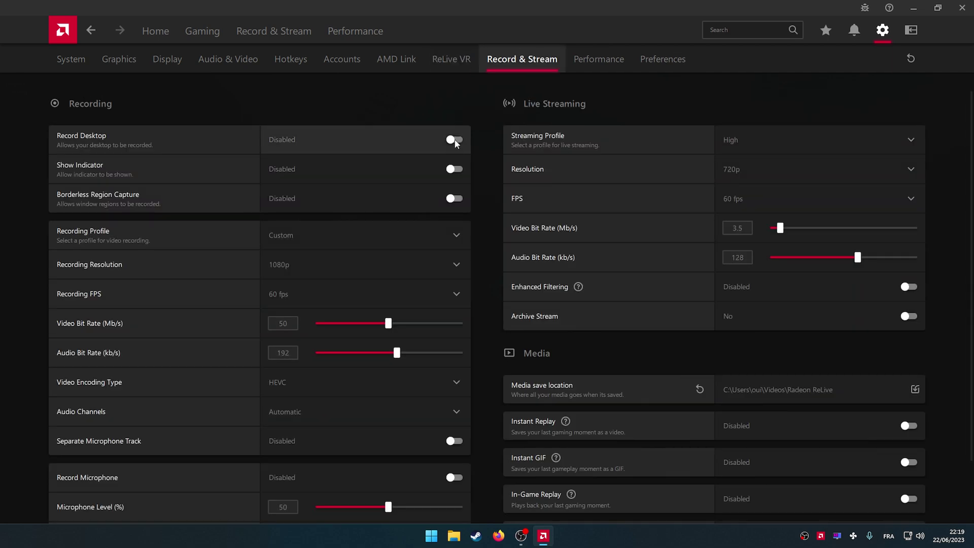
pyautogui.click(282, 33)
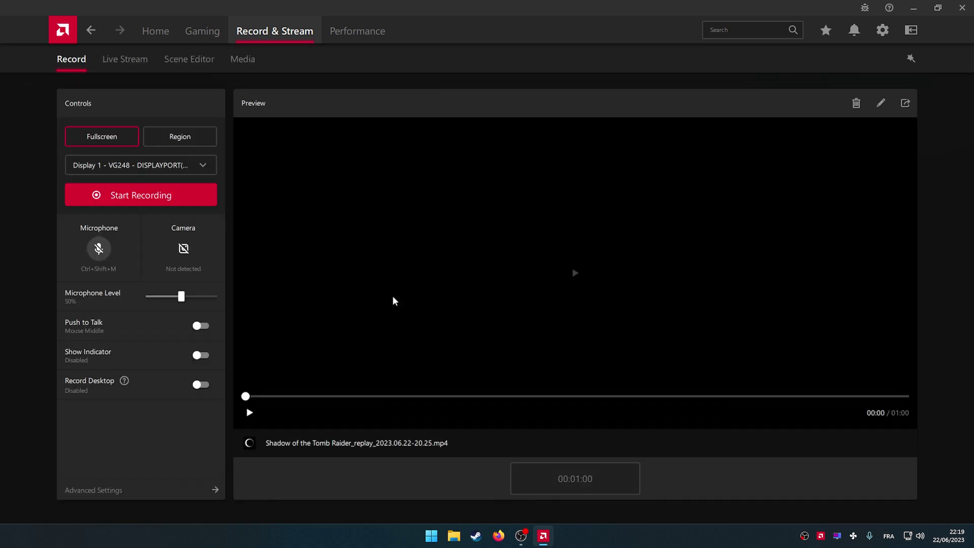
pyautogui.click(358, 33)
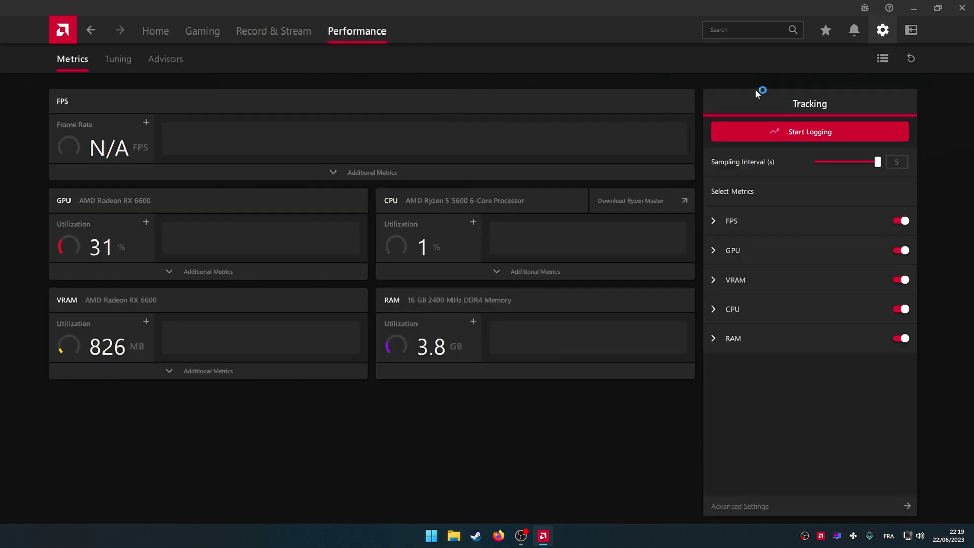
pyautogui.click(882, 30)
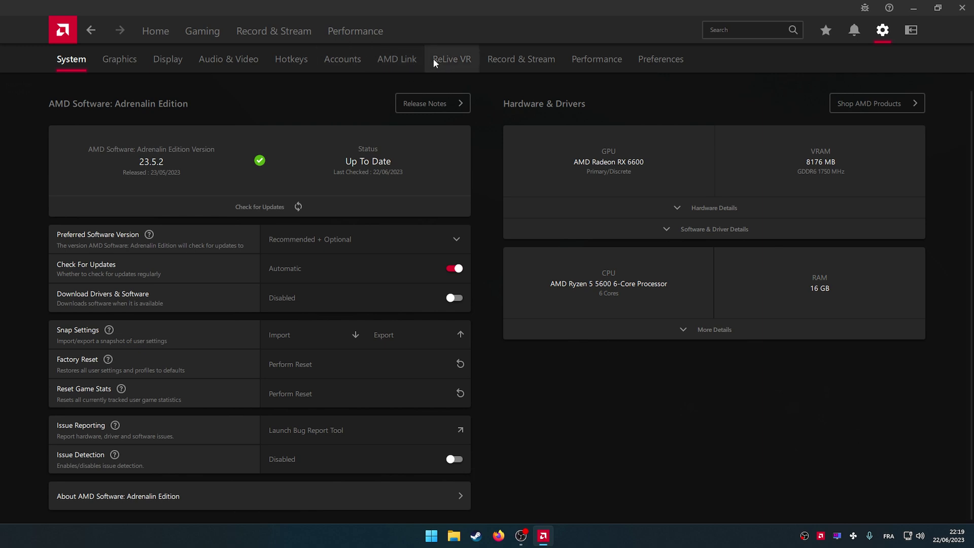
# Return to the Record & Stream settings and review the recording options, including the Recording Resolution choices
pyautogui.click(528, 61)
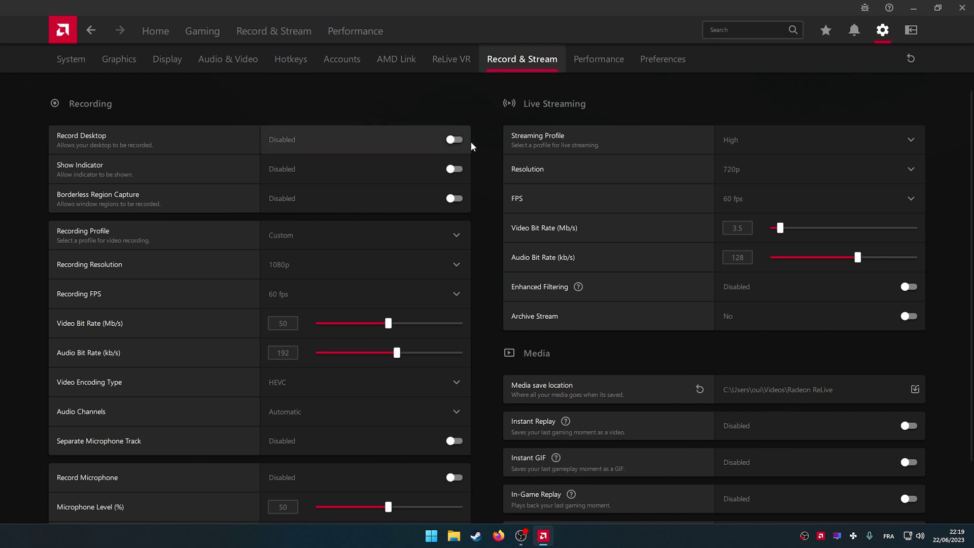
pyautogui.scroll(-1, 481, 156)
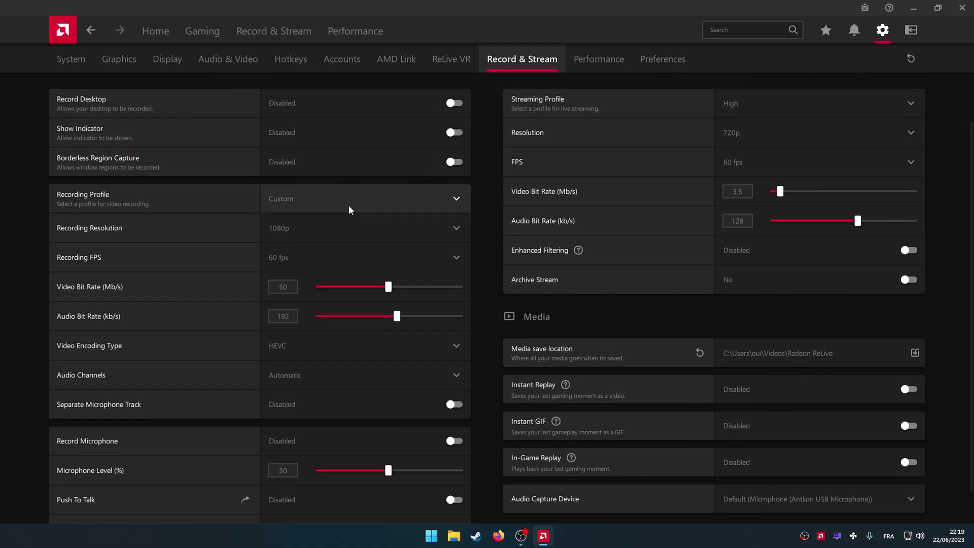
pyautogui.click(336, 227)
pyautogui.click(336, 228)
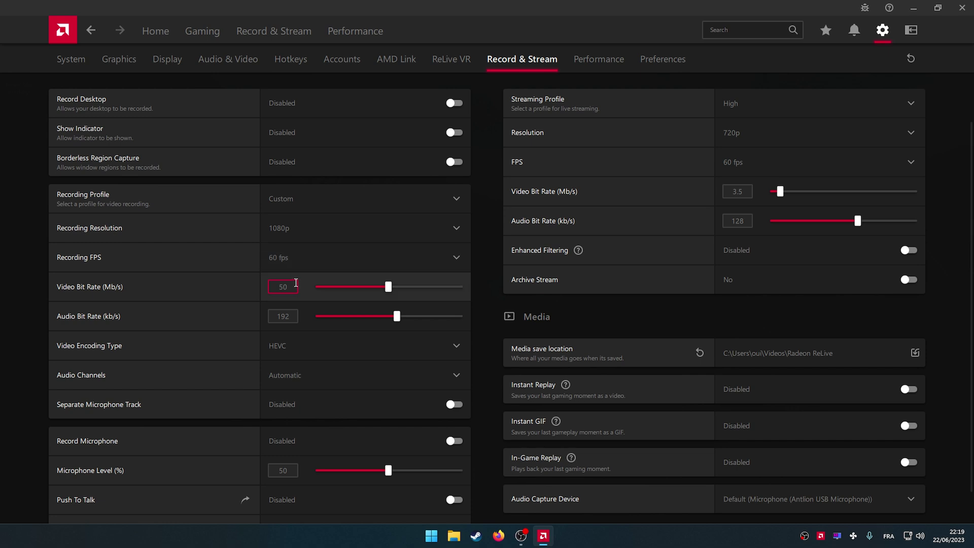
# Set the recording Video Bit Rate to 42 Mb/s in the Record & Stream settings
pyautogui.scroll(-1, 331, 275)
pyautogui.scroll(5, 398, 250)
pyautogui.scroll(-7, 393, 248)
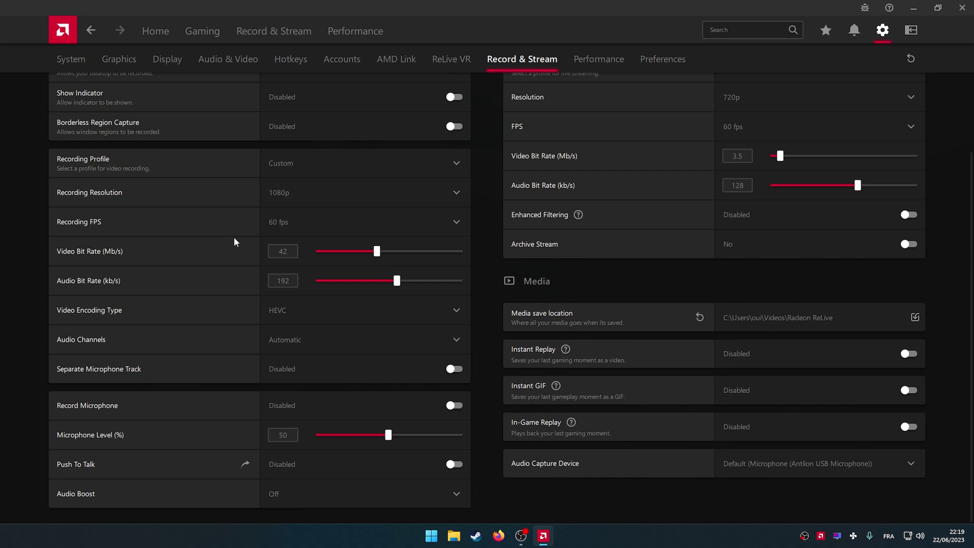
# Review the Recording, Live Streaming and Media settings, including the Instant Replay, Instant GIF and In-Game Replay options
pyautogui.scroll(2, 616, 193)
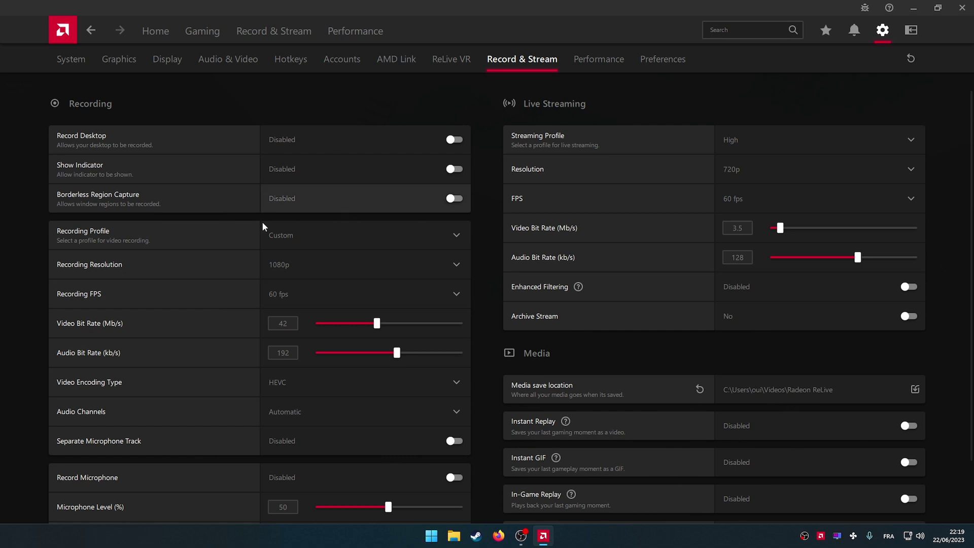
pyautogui.scroll(-1, 686, 255)
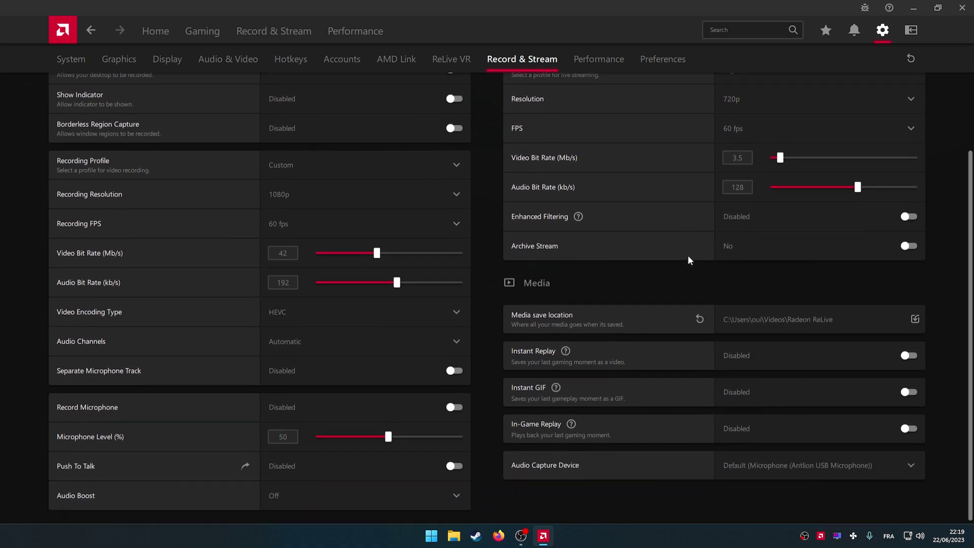
pyautogui.moveTo(566, 350)
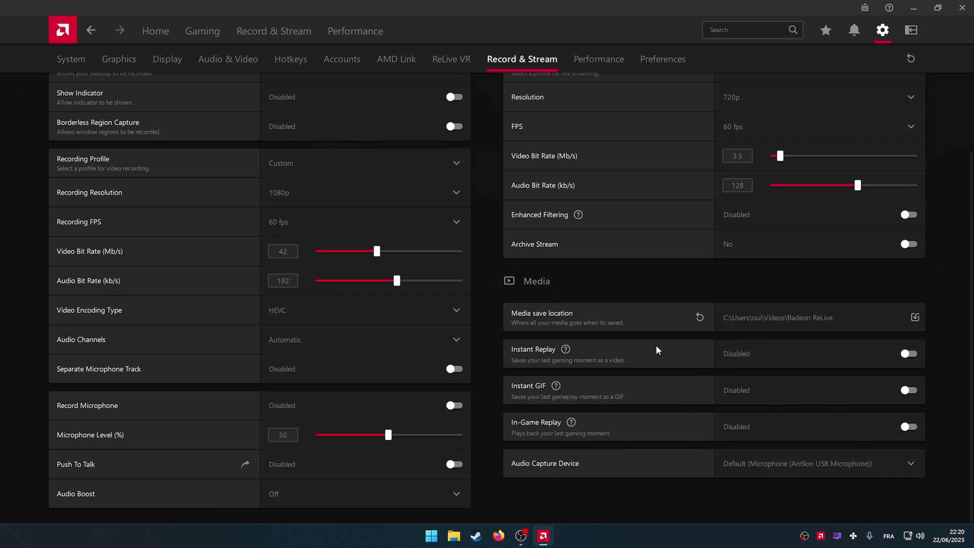
pyautogui.scroll(2, 557, 293)
pyautogui.scroll(-1, 671, 308)
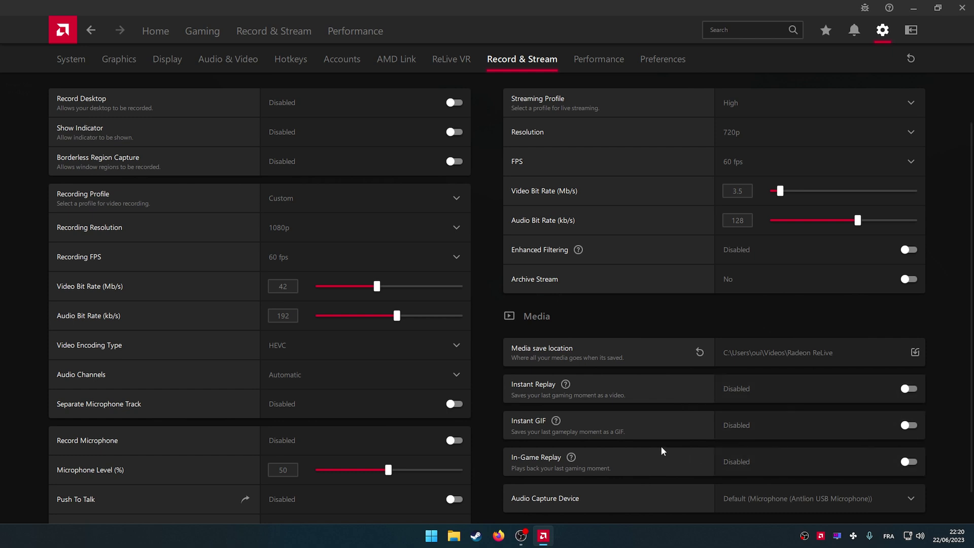
pyautogui.scroll(2, 661, 445)
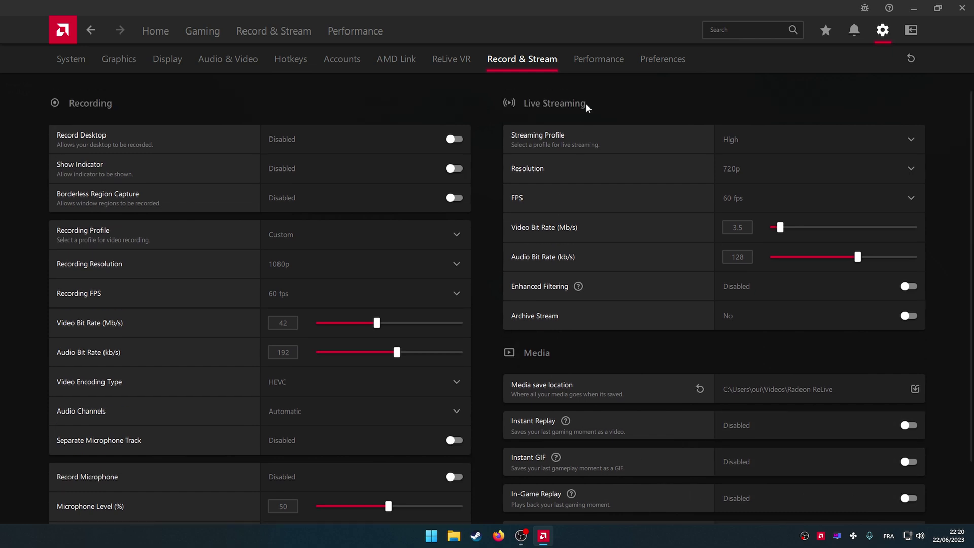
# Examine the Performance settings with the Sampling Interval set to 5 s, and compare them with the logging controls in the main Performance section
pyautogui.click(599, 68)
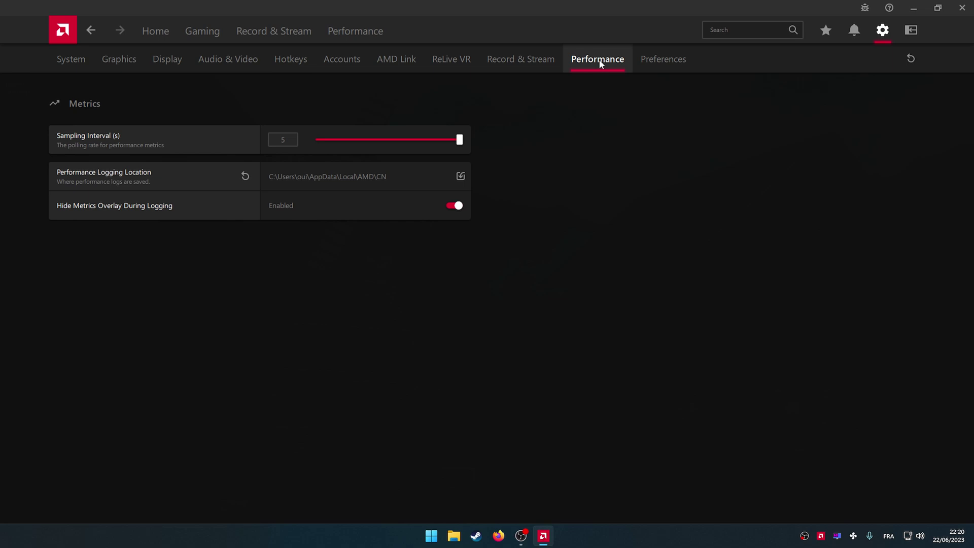
pyautogui.moveTo(320, 139); pyautogui.dragTo(588, 177)
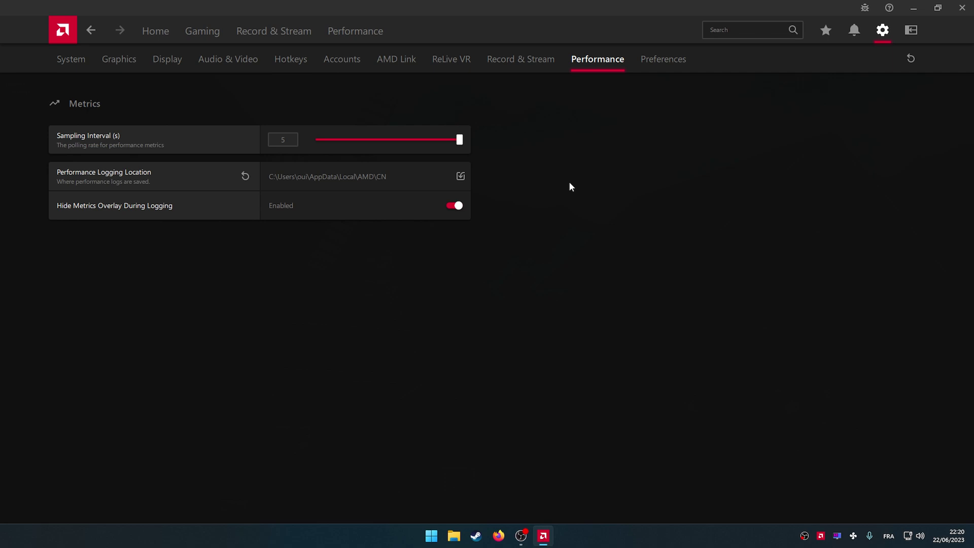
pyautogui.click(342, 34)
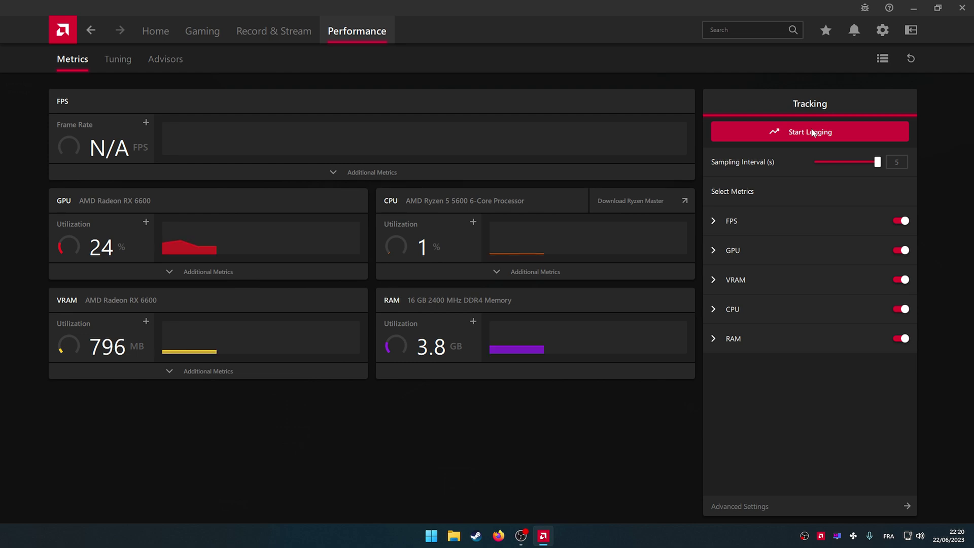
pyautogui.click(883, 31)
pyautogui.click(570, 60)
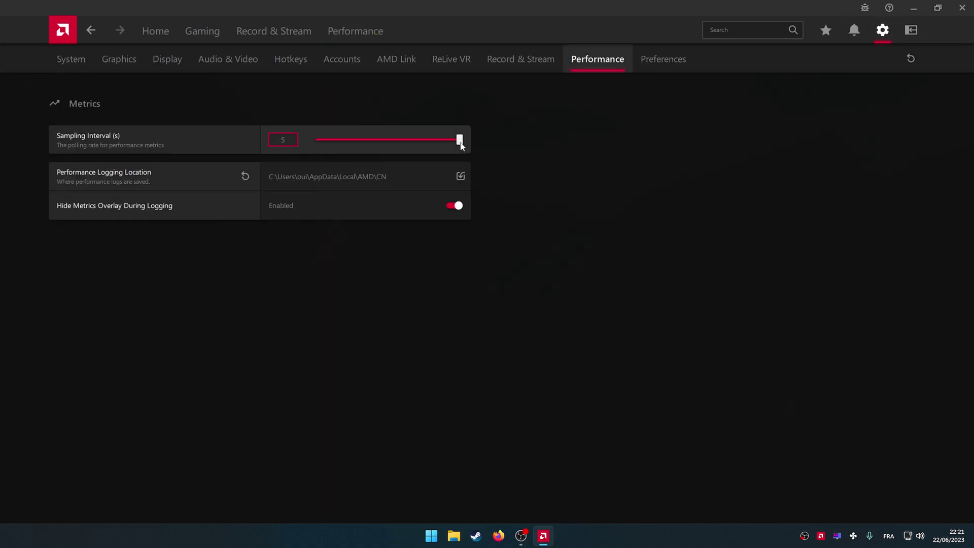
pyautogui.moveTo(459, 140); pyautogui.dragTo(503, 166)
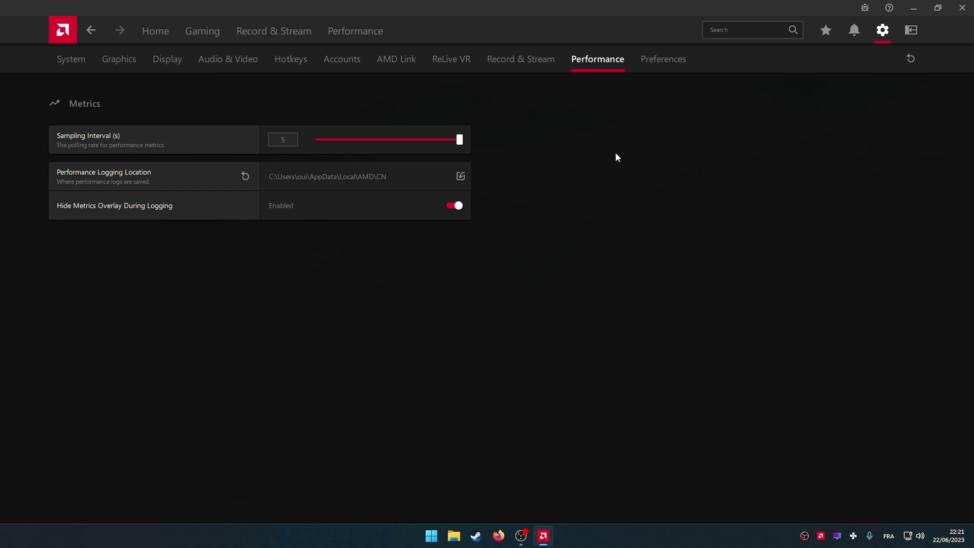
# Review the Preferences settings and the available Language choices, and switch In-Game Overlay on and back off
pyautogui.click(654, 71)
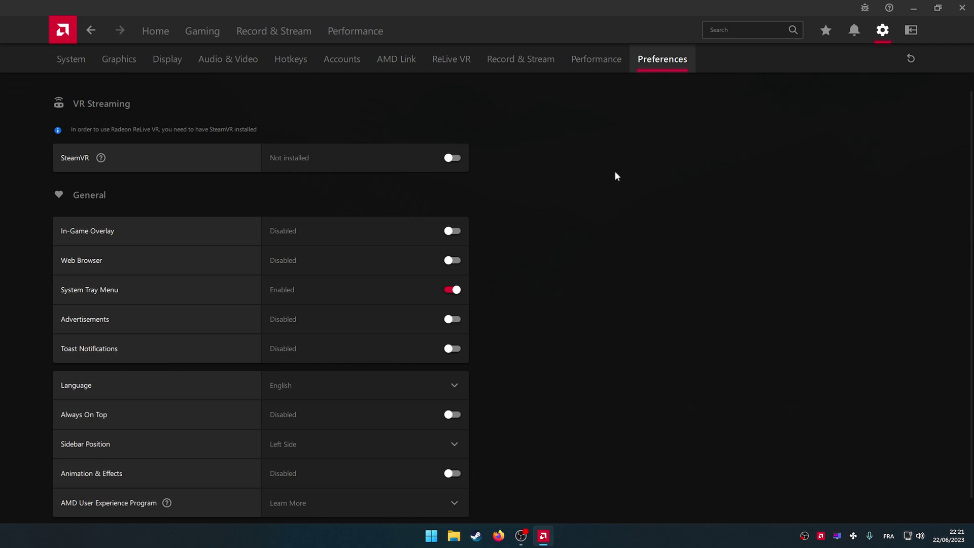
pyautogui.scroll(-1, 616, 172)
pyautogui.click(446, 362)
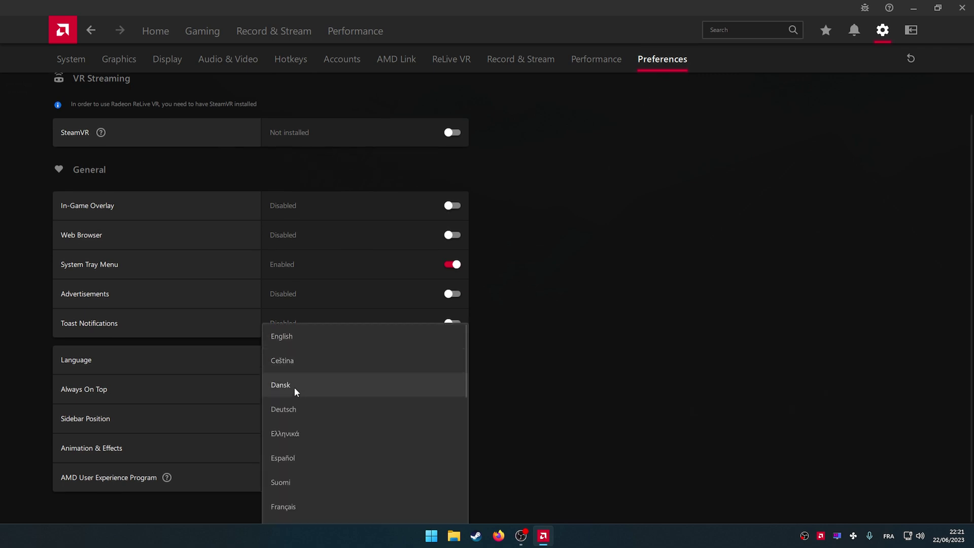
pyautogui.click(582, 325)
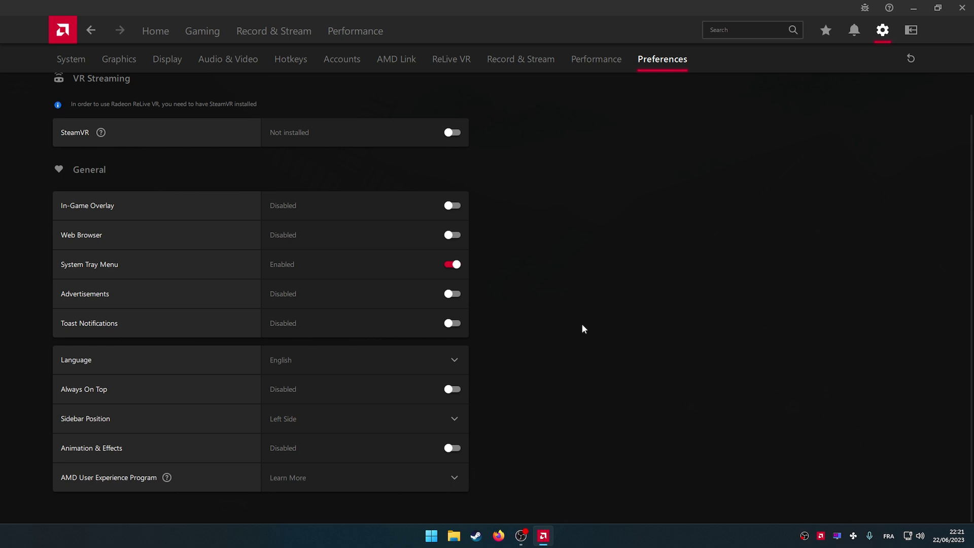
pyautogui.click(453, 206)
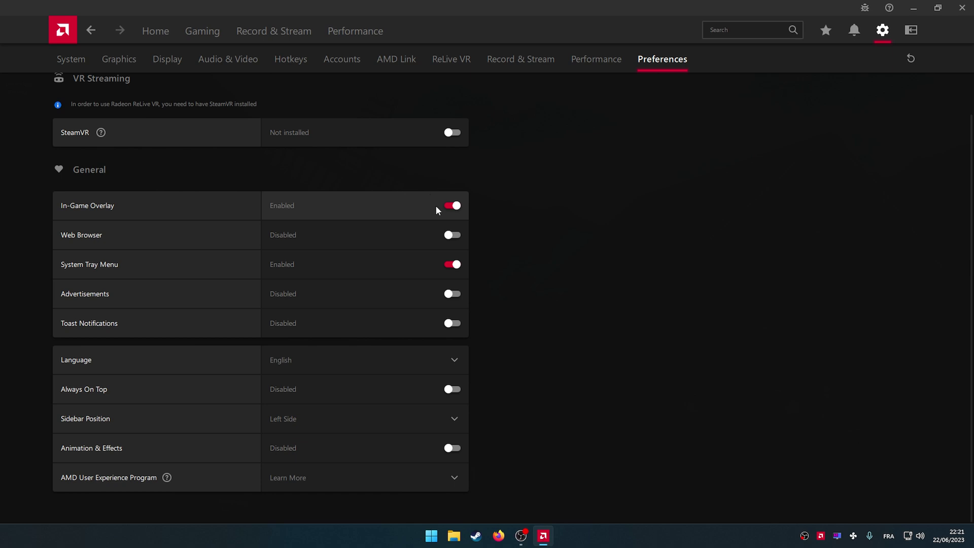
pyautogui.click(451, 206)
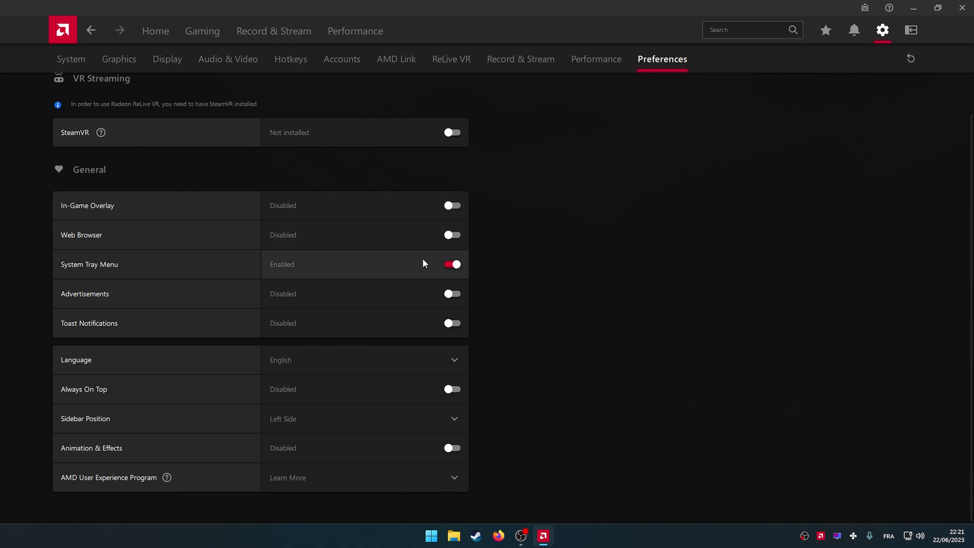